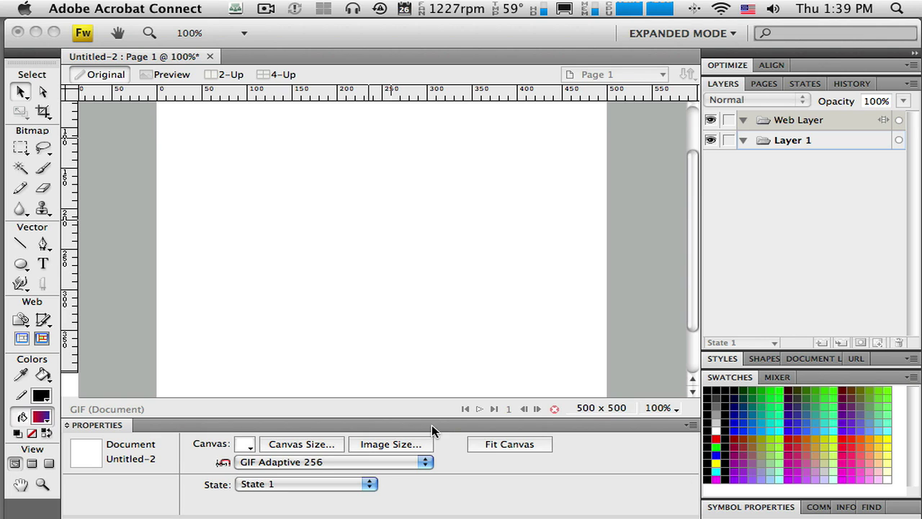
Activate the Fireworks window showing the blank 500 × 500 Untitled-2 document
click(402, 291)
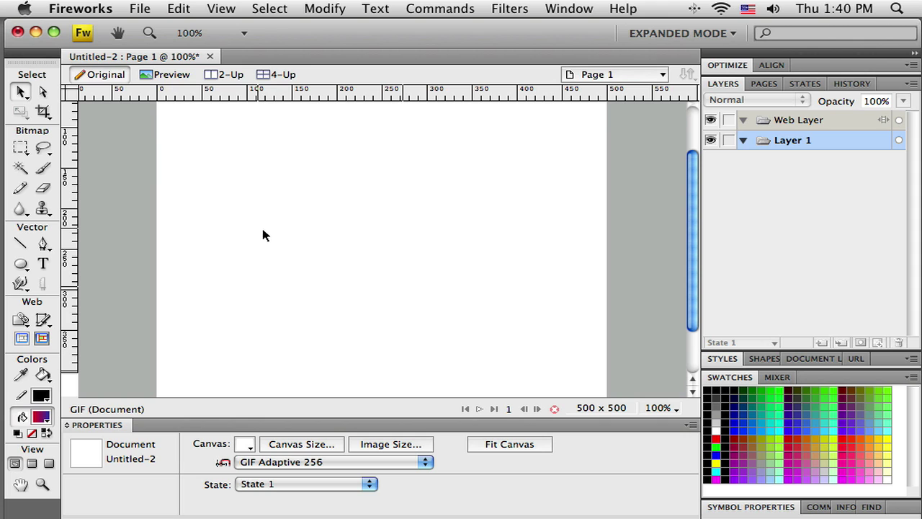
click(141, 9)
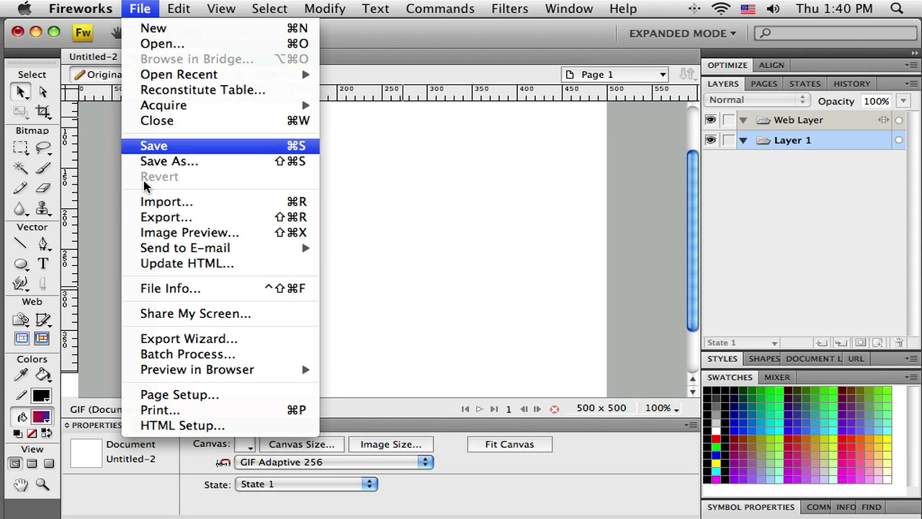
click(148, 202)
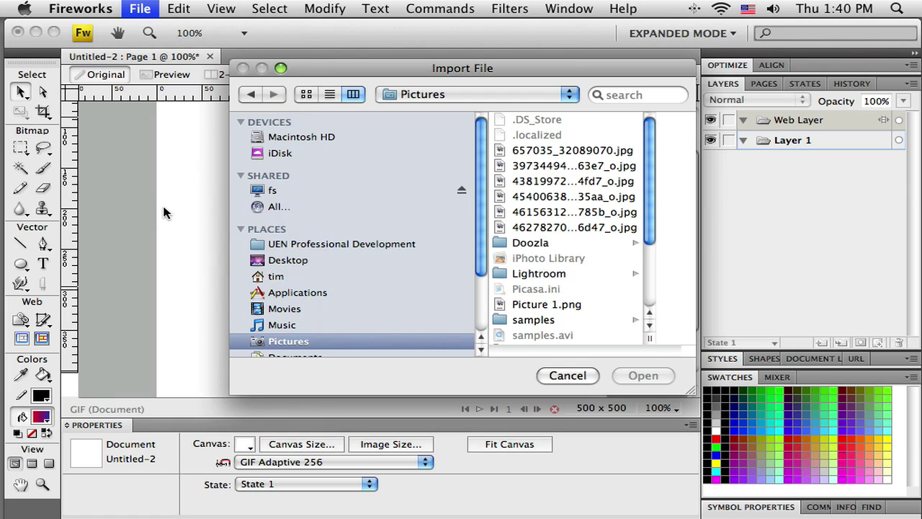
click(276, 264)
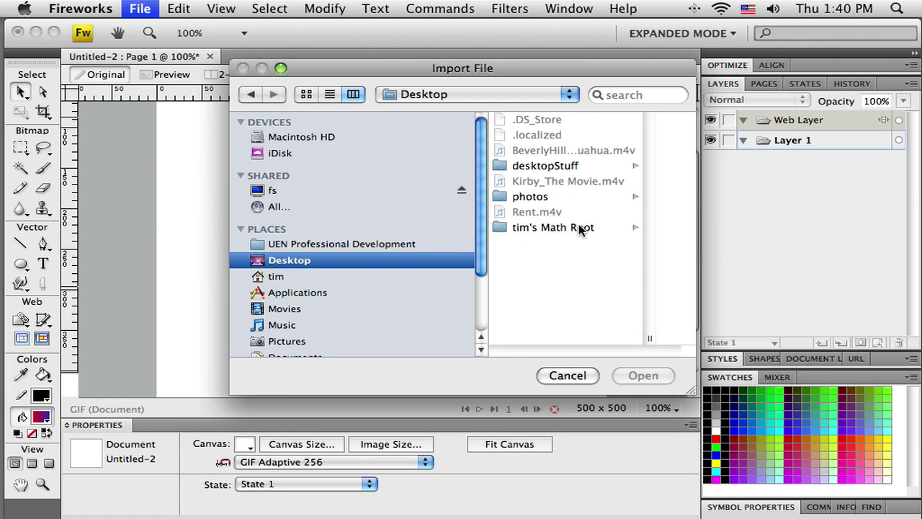
click(517, 203)
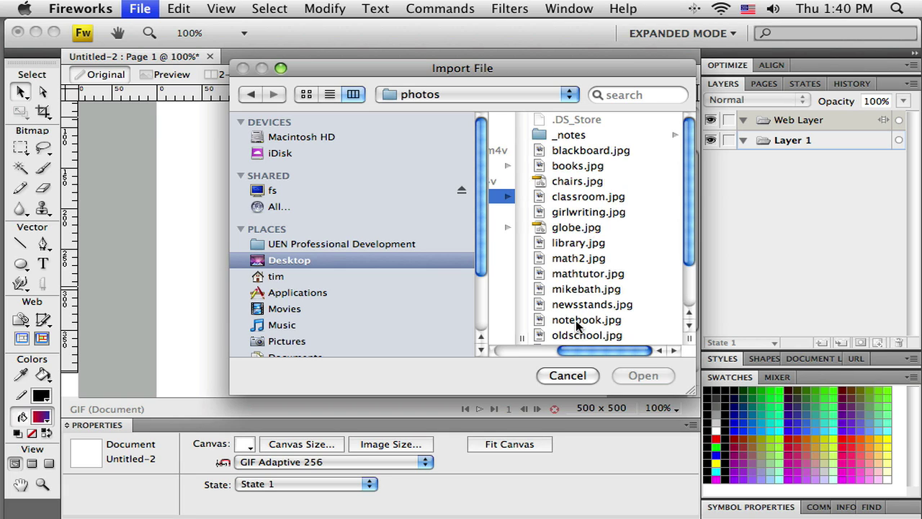
click(578, 243)
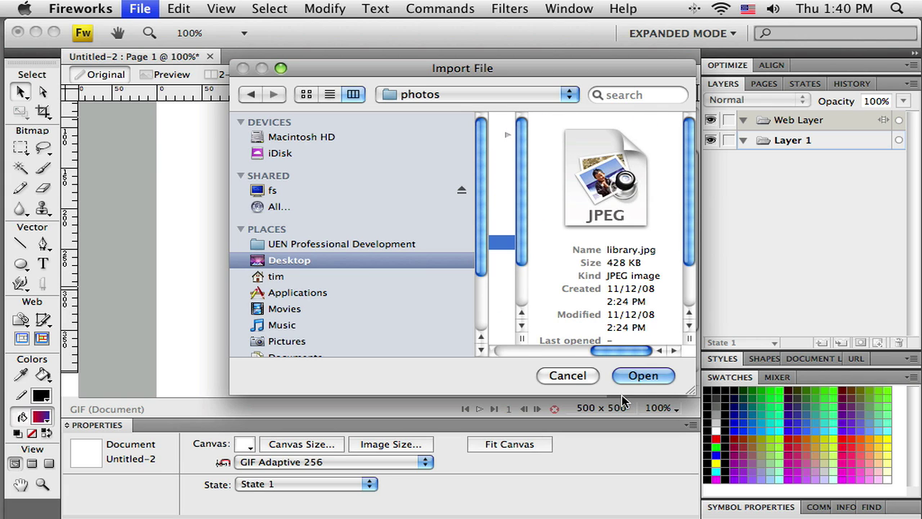
click(641, 375)
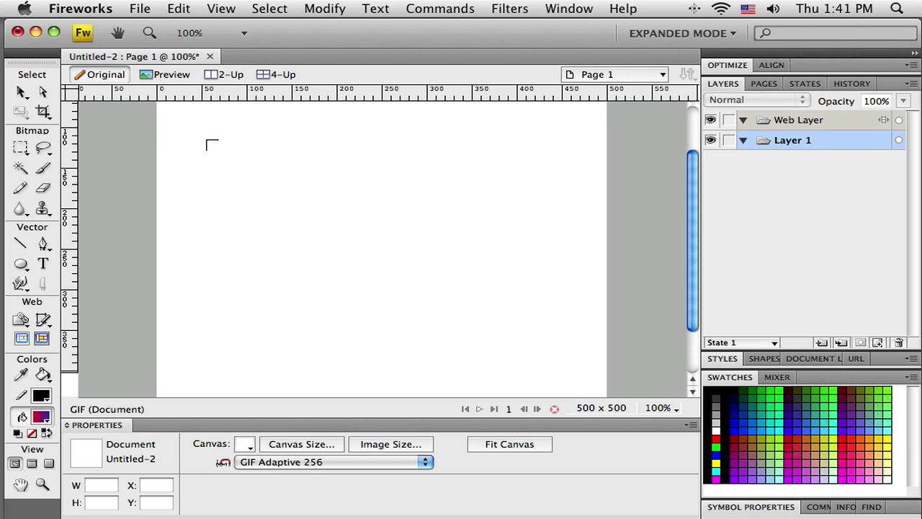
click(257, 179)
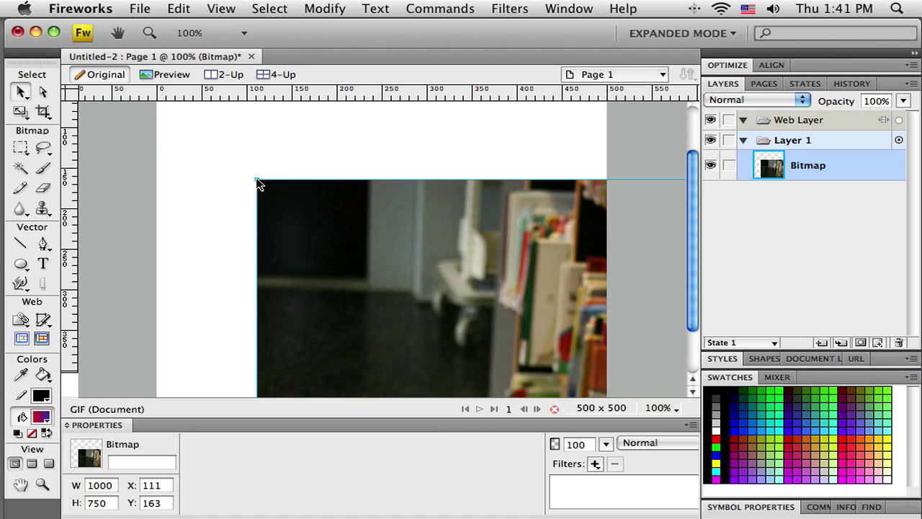
drag(548, 291, 554, 249)
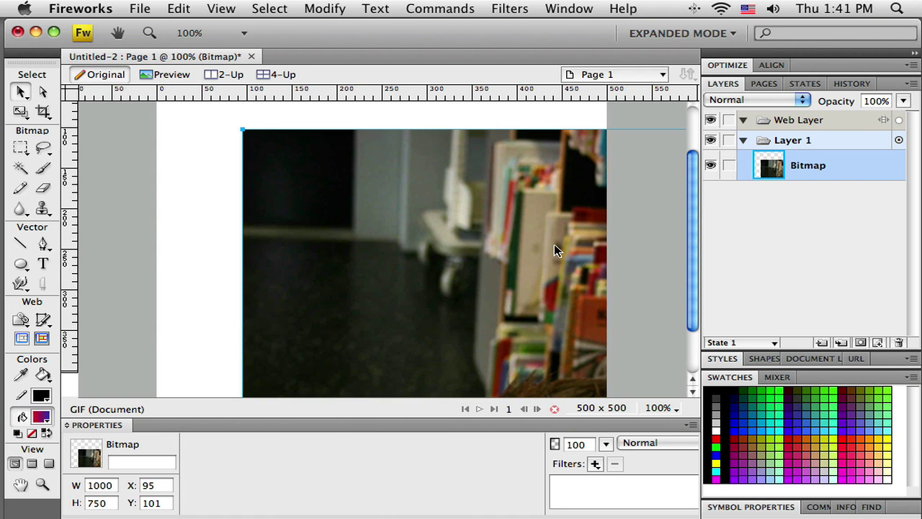
key(Delete)
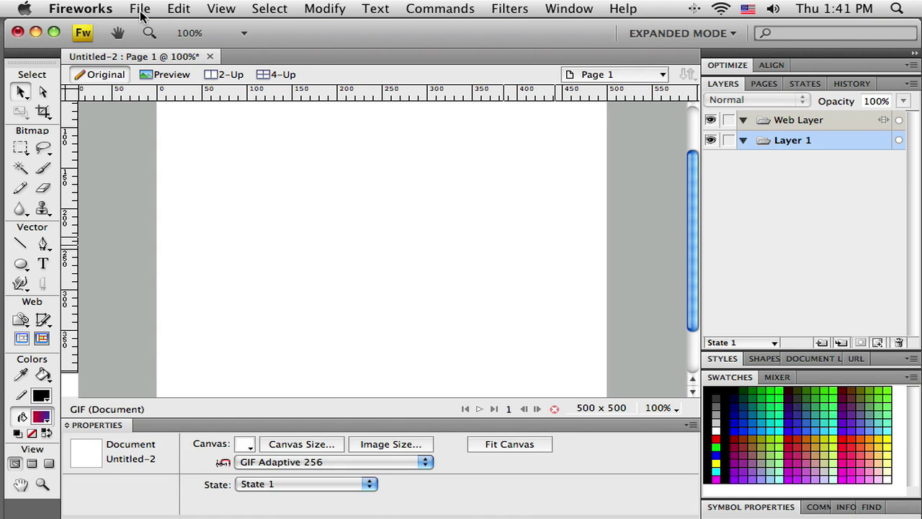
Import library.jpg and place it on the canvas at 376 × 282
click(139, 9)
click(178, 204)
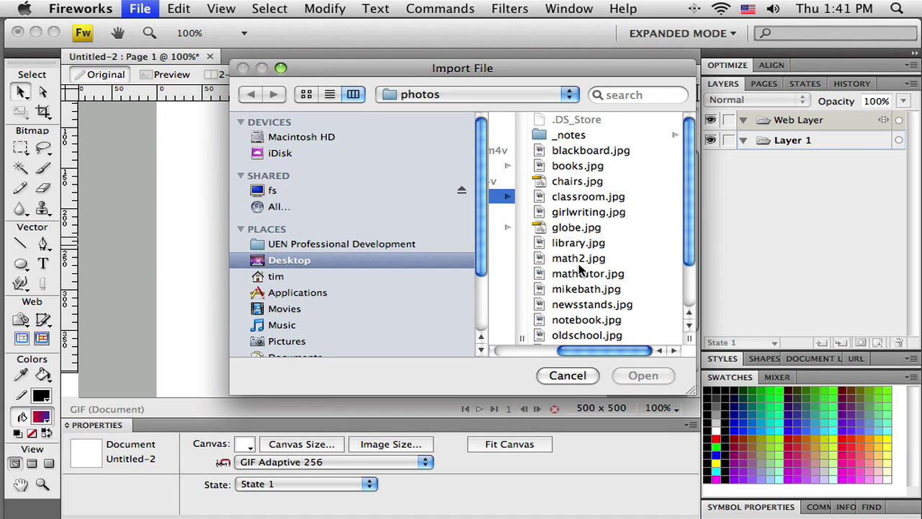
click(579, 243)
click(640, 378)
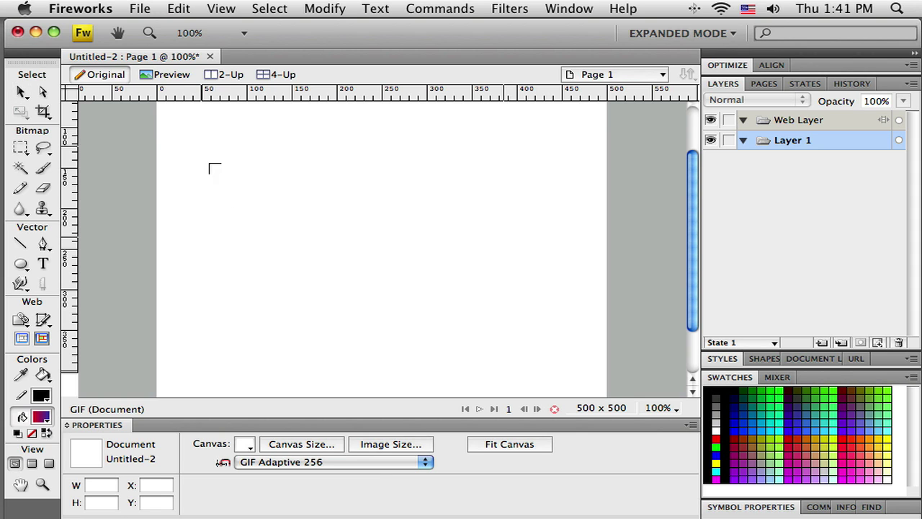
drag(201, 151, 540, 377)
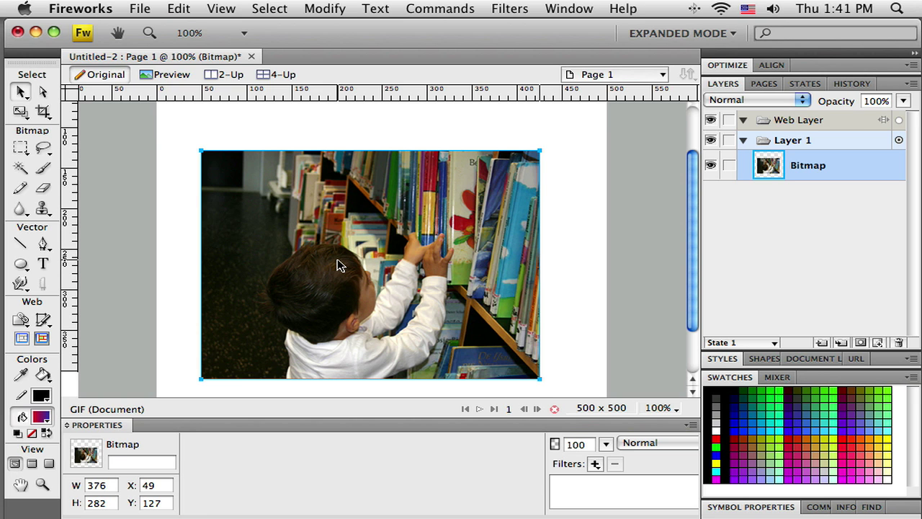
click(214, 127)
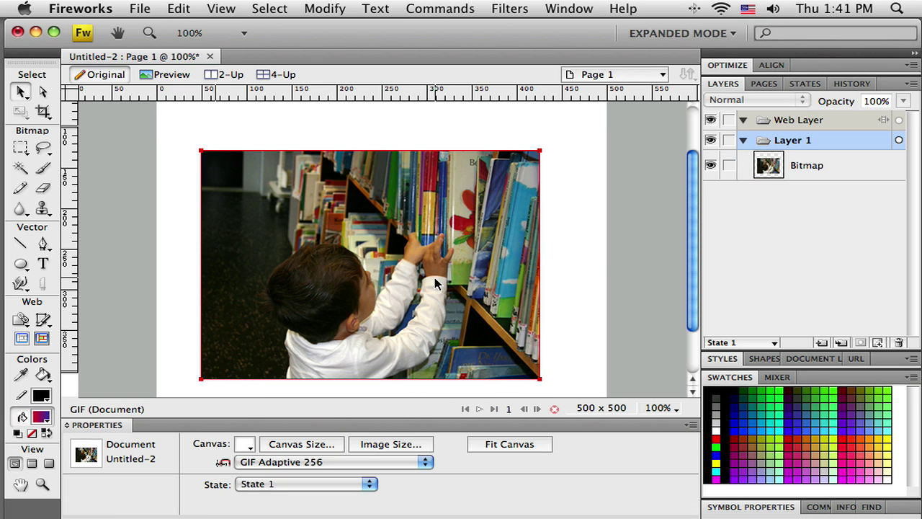
Drag the library photo slightly up and to the right
drag(434, 281, 454, 266)
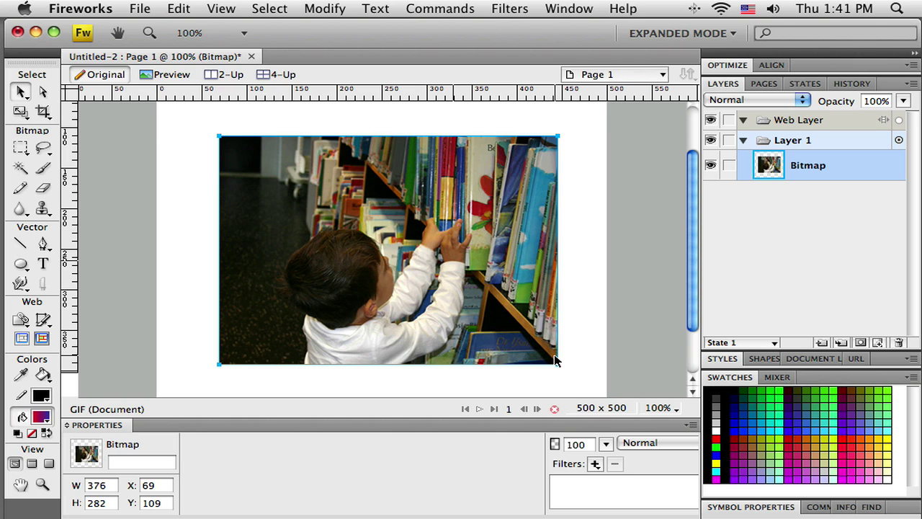
Choose the Rectangle tool with a solid white fill
click(26, 267)
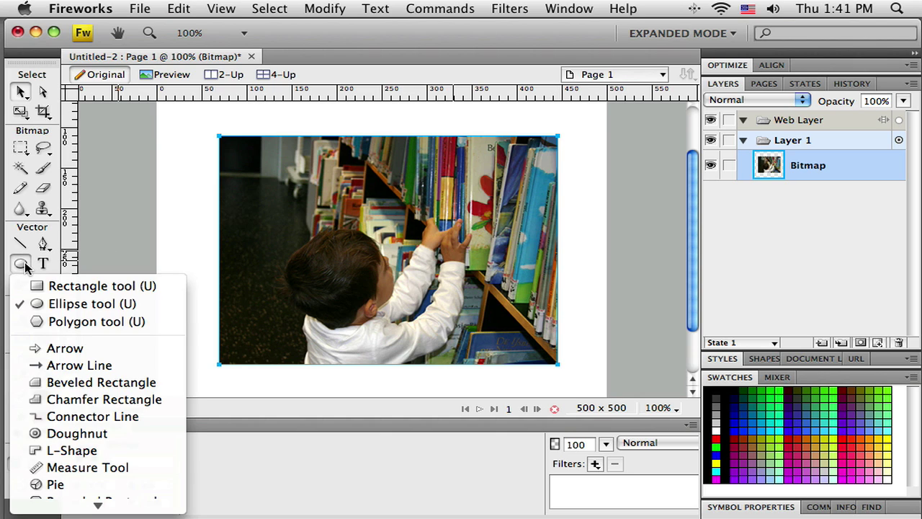
click(65, 285)
click(235, 150)
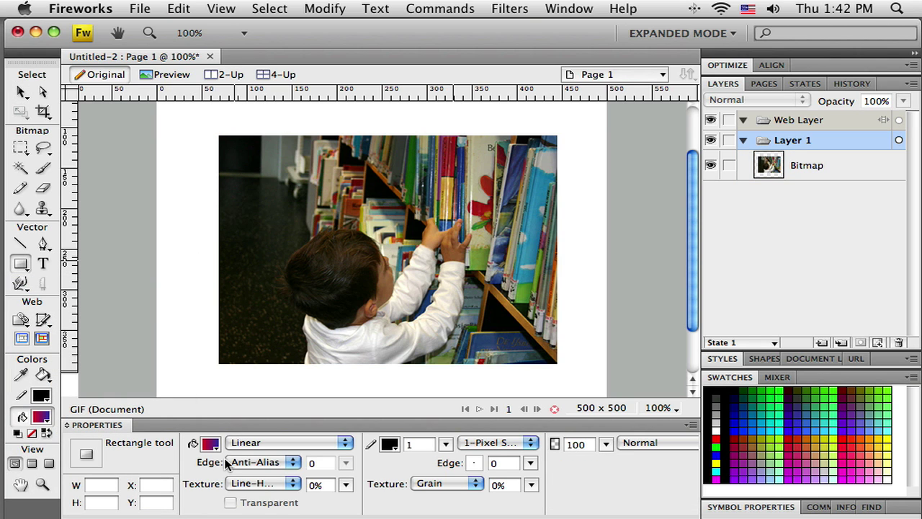
click(232, 448)
click(258, 465)
click(211, 445)
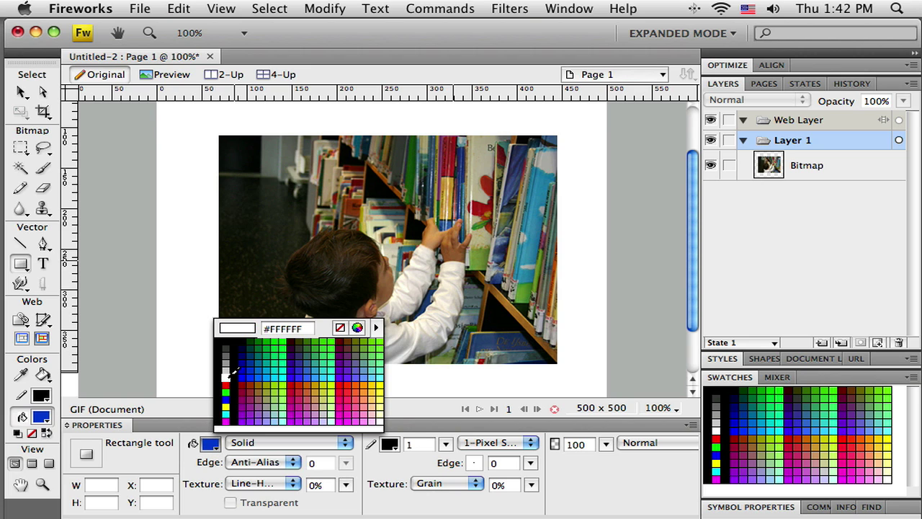
click(225, 377)
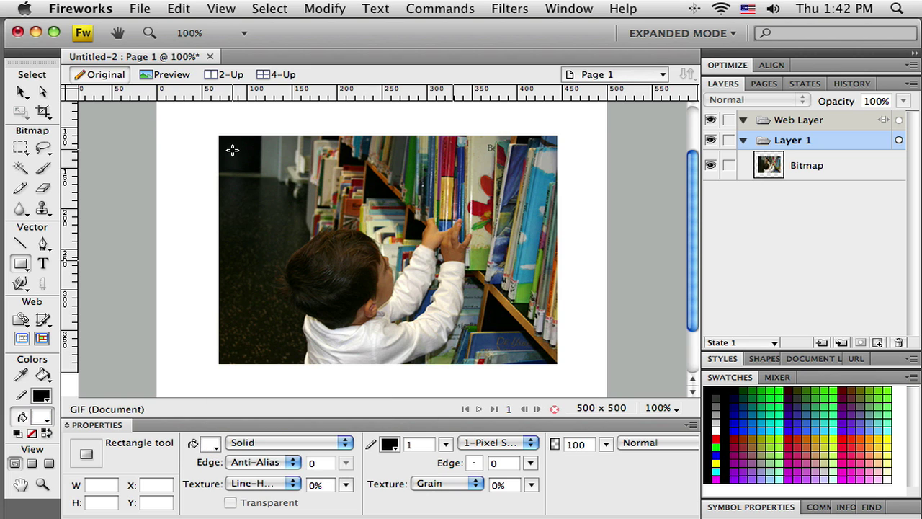
Draw a 343 × 244 white rectangle over the photo with corner roundness 21
drag(237, 154, 545, 353)
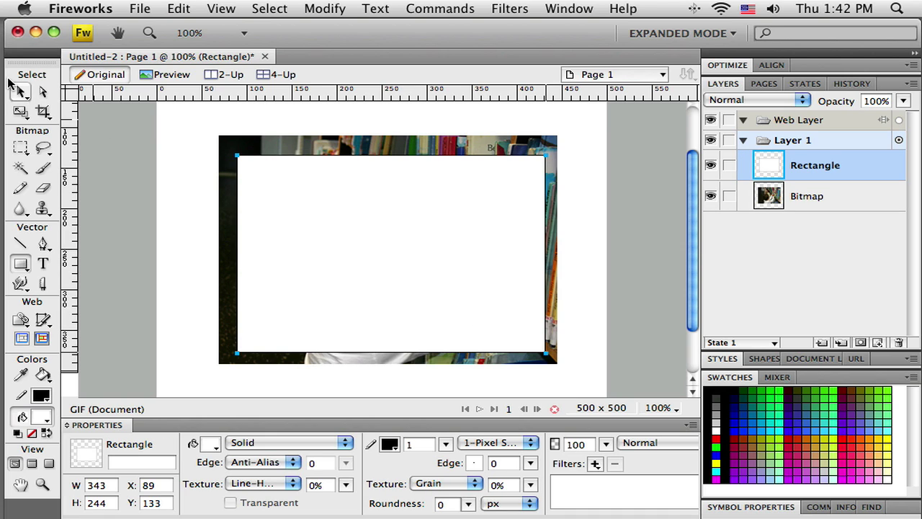
click(22, 91)
drag(378, 253, 381, 255)
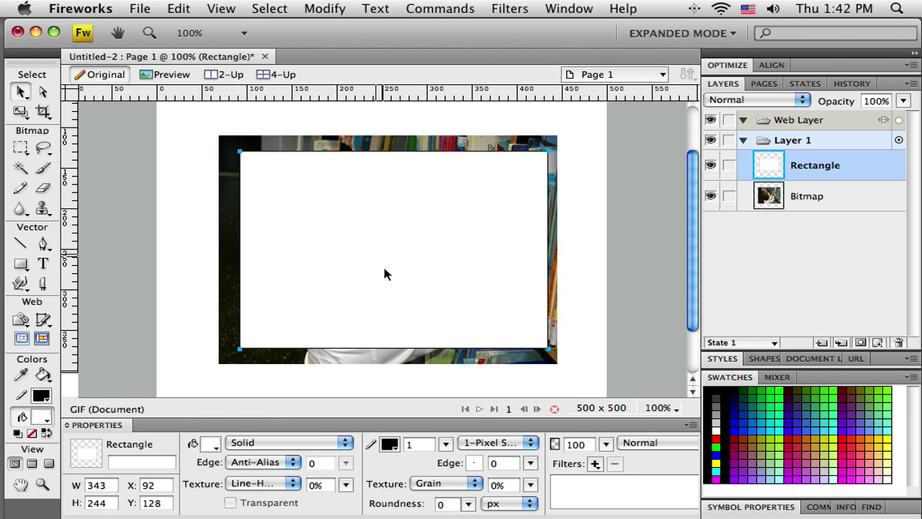
drag(469, 504, 472, 489)
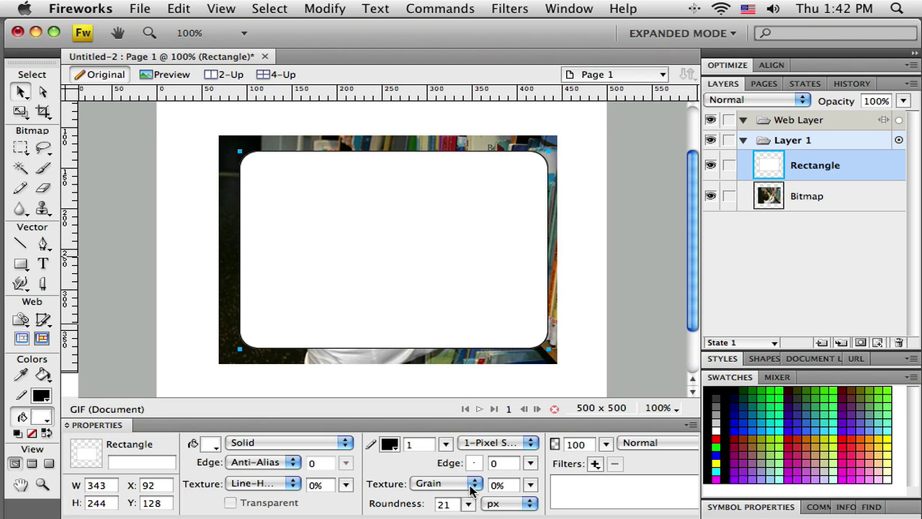
drag(401, 289, 398, 287)
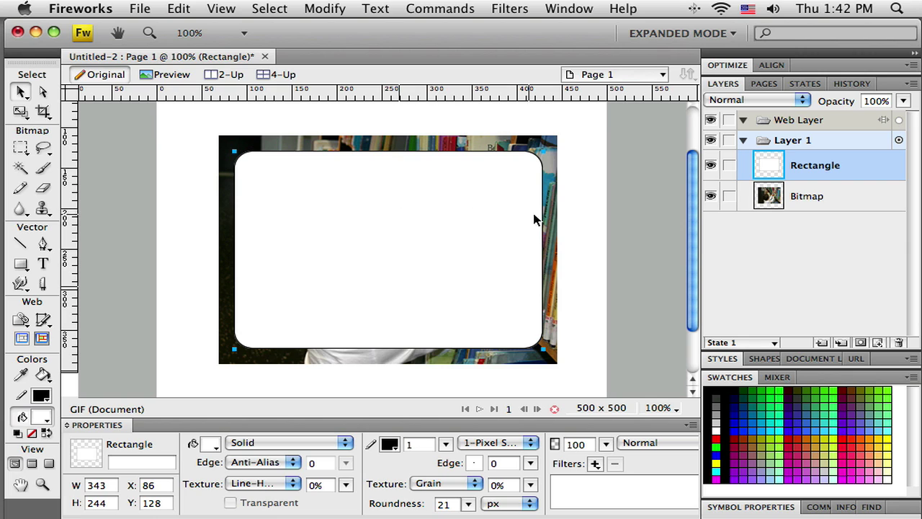
Restack the rounded rectangle in the Layers panel and move it up and left
click(832, 259)
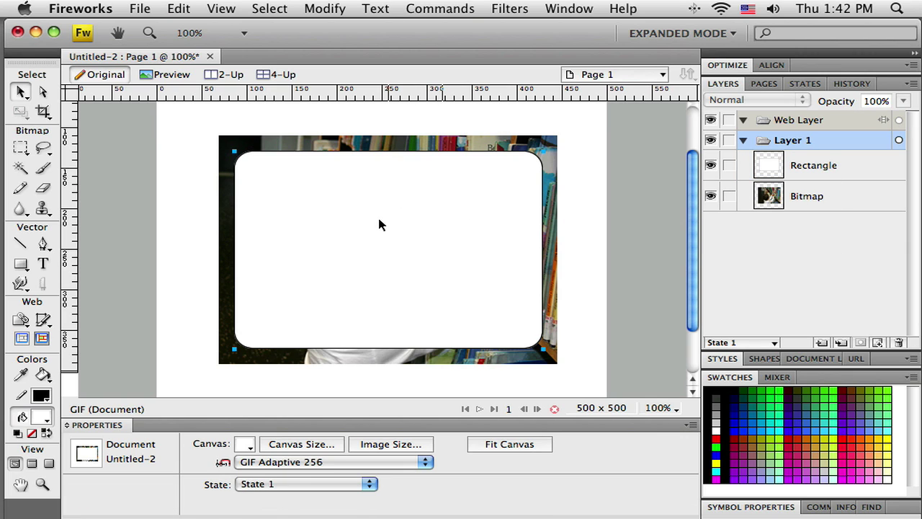
mouse_move(379, 221)
mouse_down()
mouse_move(449, 212)
mouse_move(366, 209)
mouse_move(375, 220)
mouse_up()
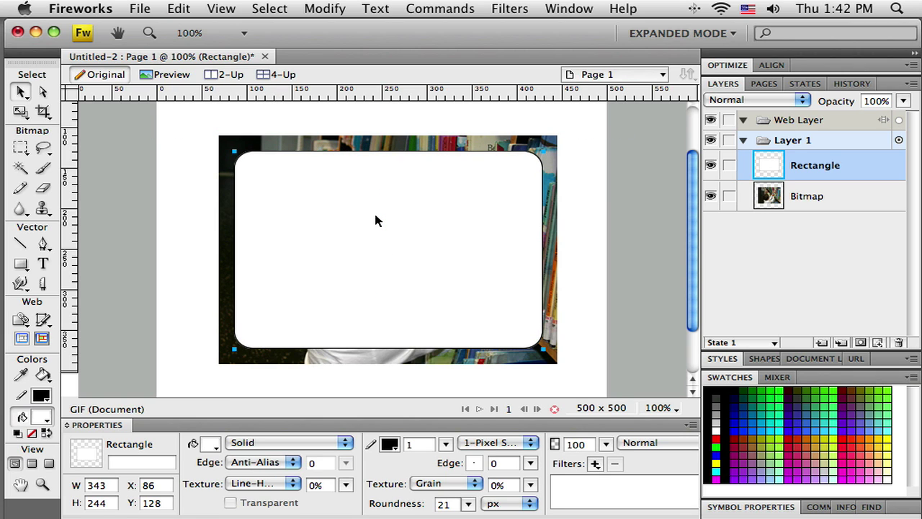
click(809, 243)
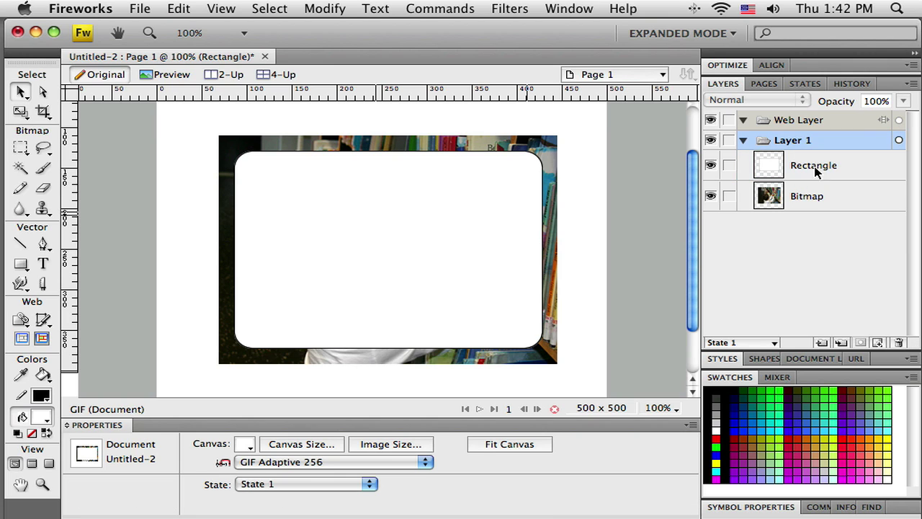
drag(816, 167, 812, 207)
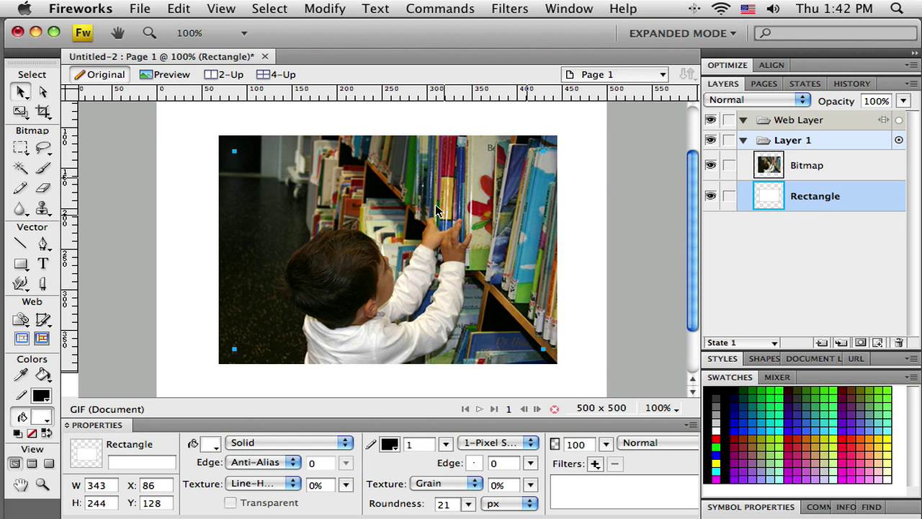
drag(452, 207, 504, 204)
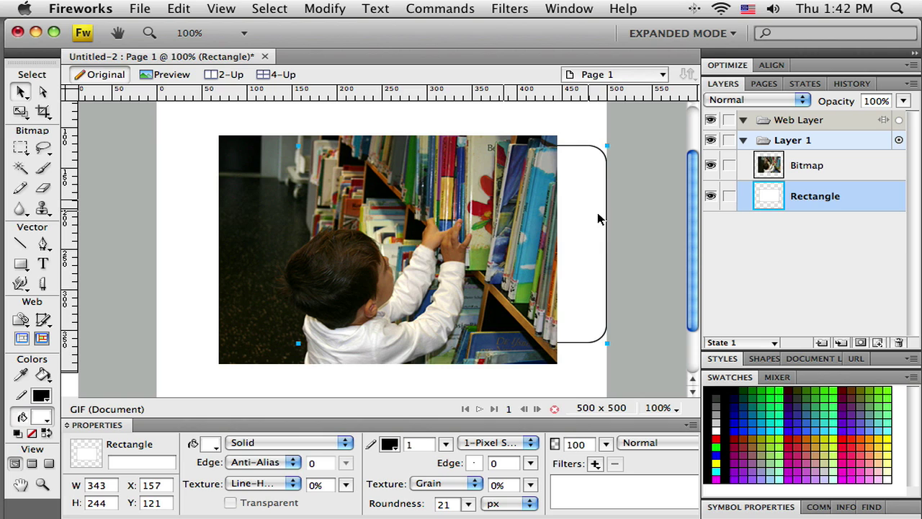
drag(582, 224, 448, 182)
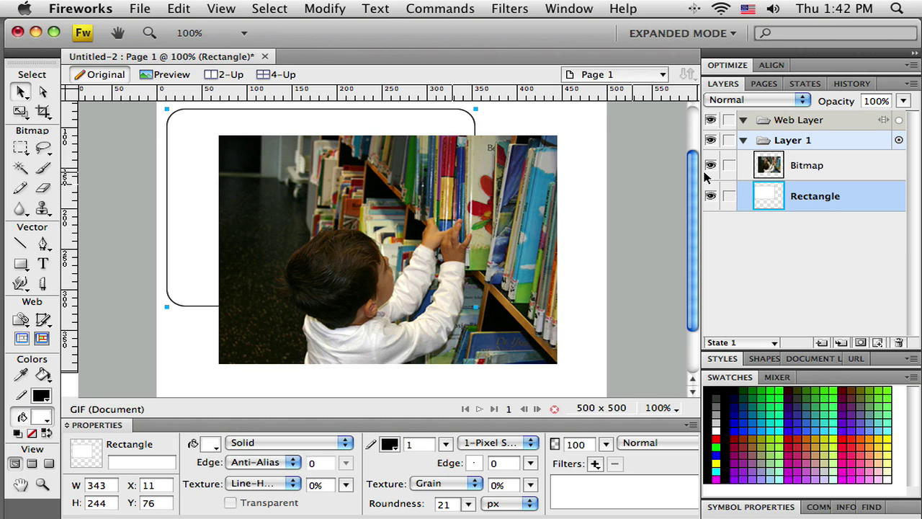
Move the Bitmap photo below the Rectangle in the Layers panel, then select the rectangle
click(804, 166)
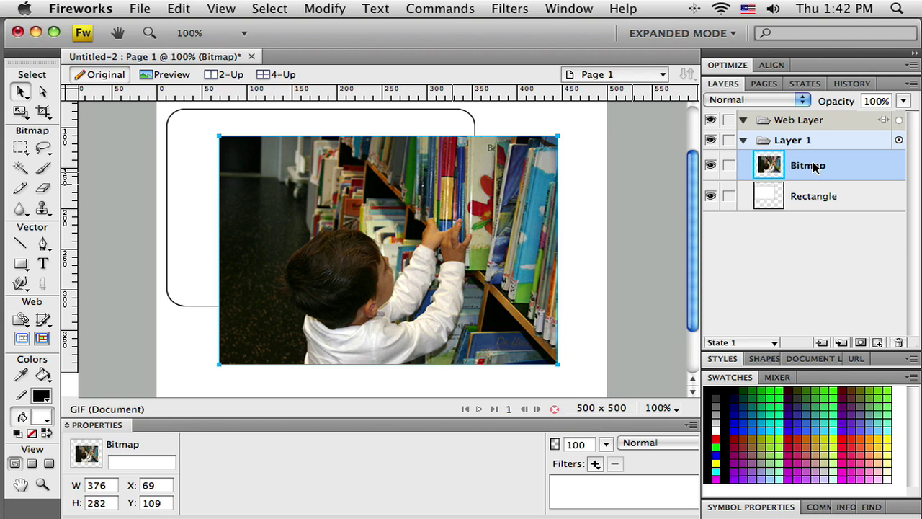
drag(814, 167, 816, 203)
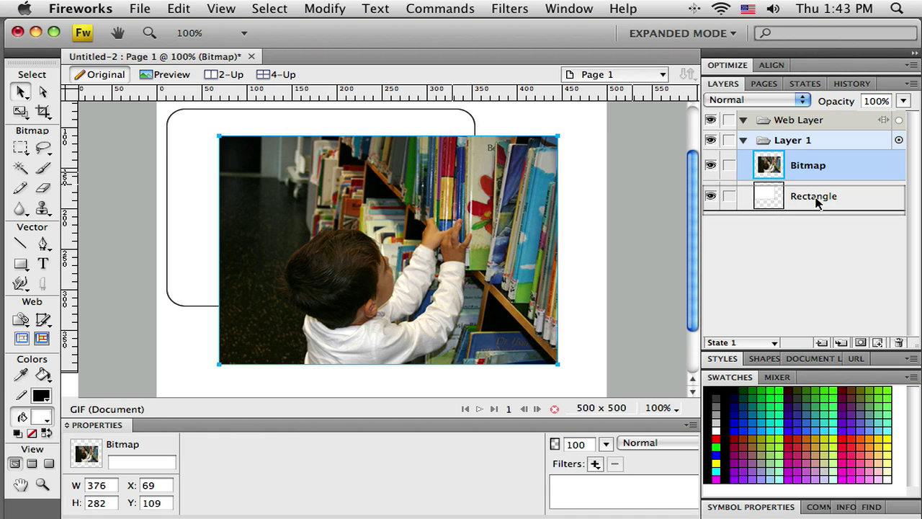
drag(816, 202, 816, 202)
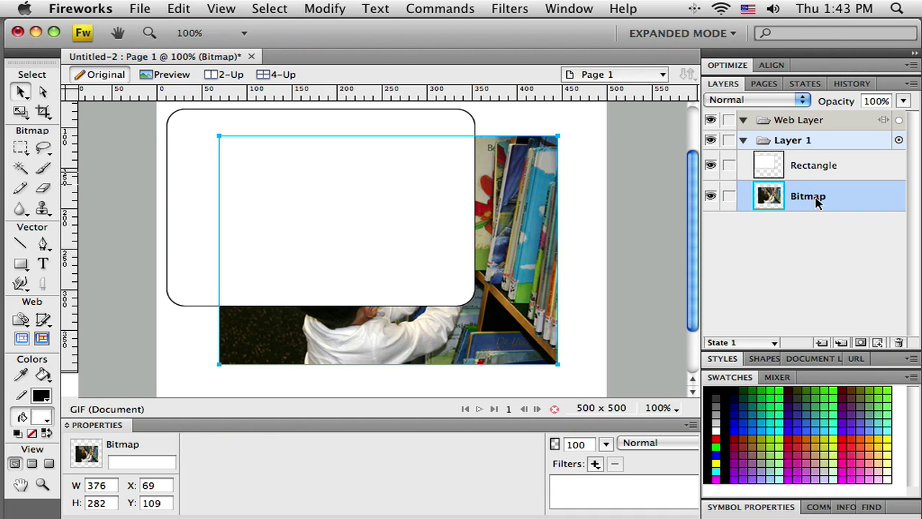
click(194, 166)
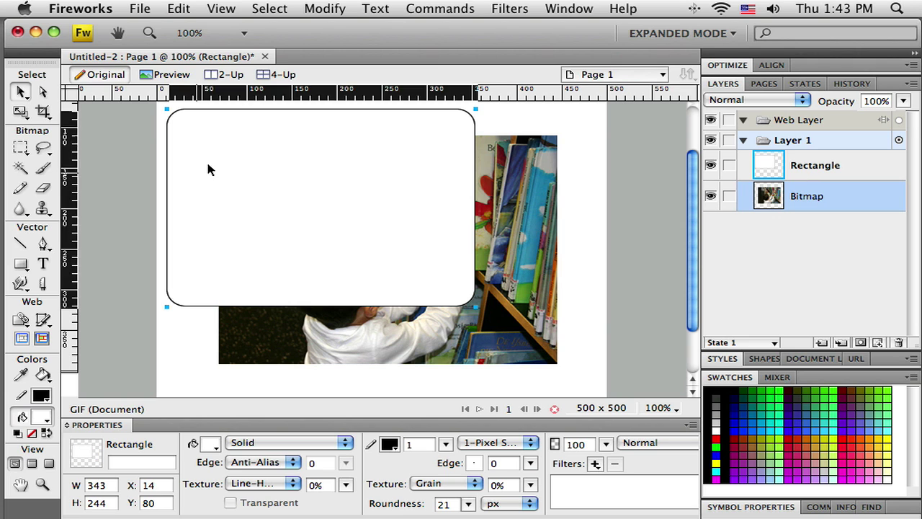
Move the rounded rectangle back over the library photo at X 86, Y 128
drag(207, 163, 262, 194)
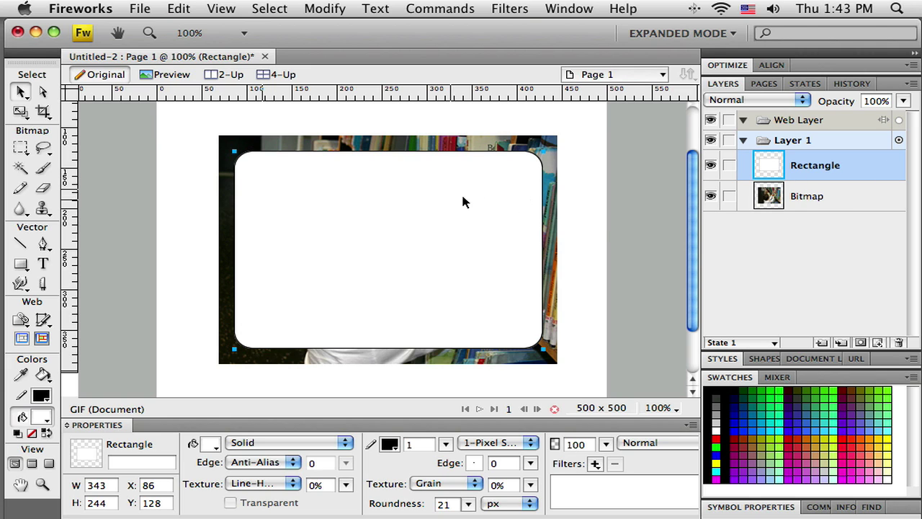
click(590, 232)
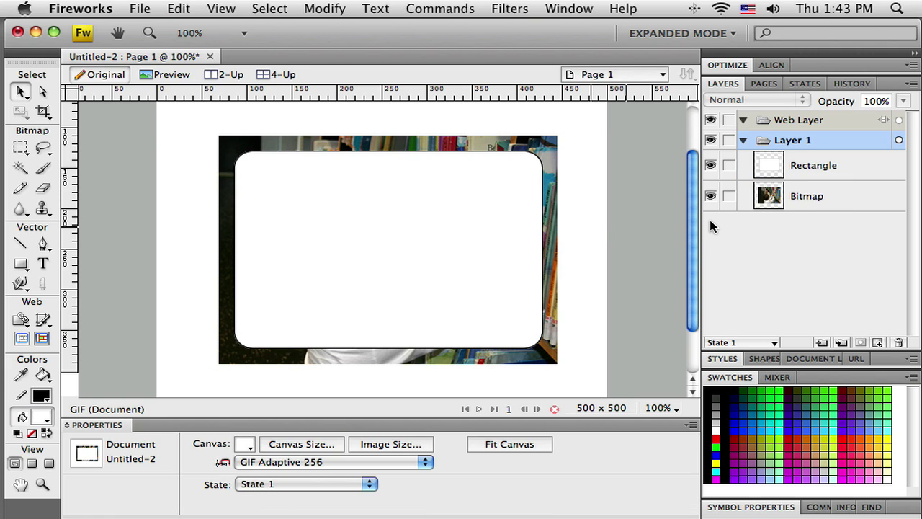
click(20, 94)
Select both the Rectangle and the Bitmap objects together
drag(187, 116, 572, 379)
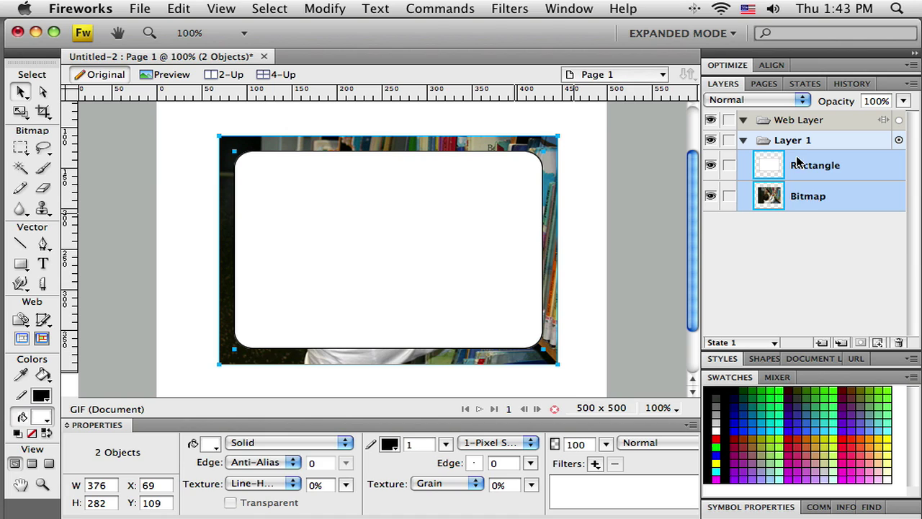
click(592, 252)
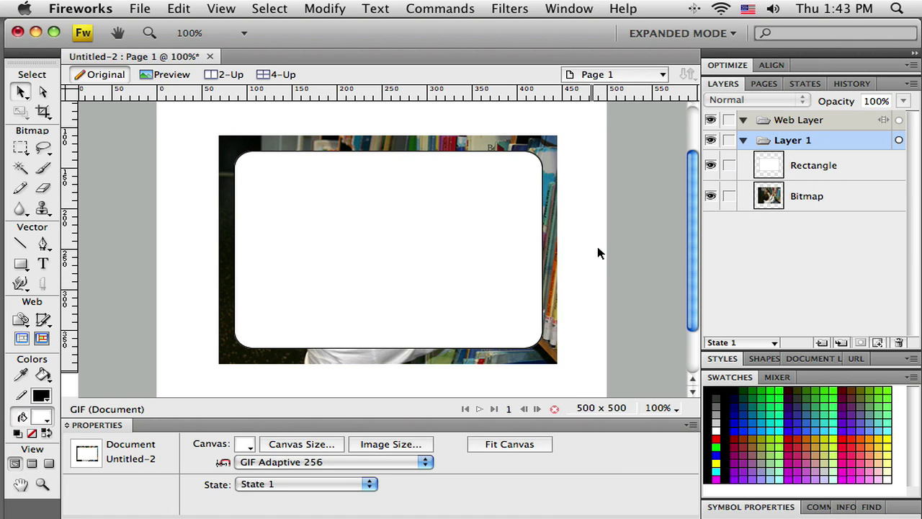
click(443, 241)
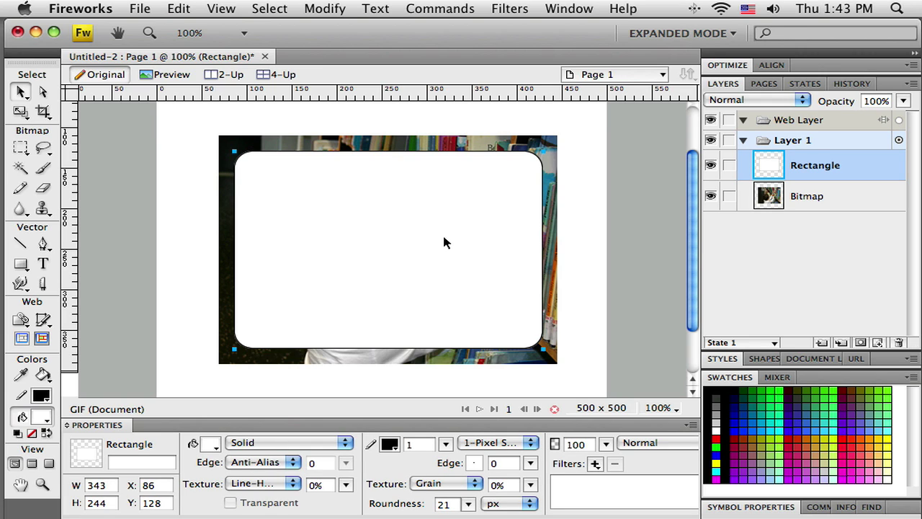
shift+click(407, 146)
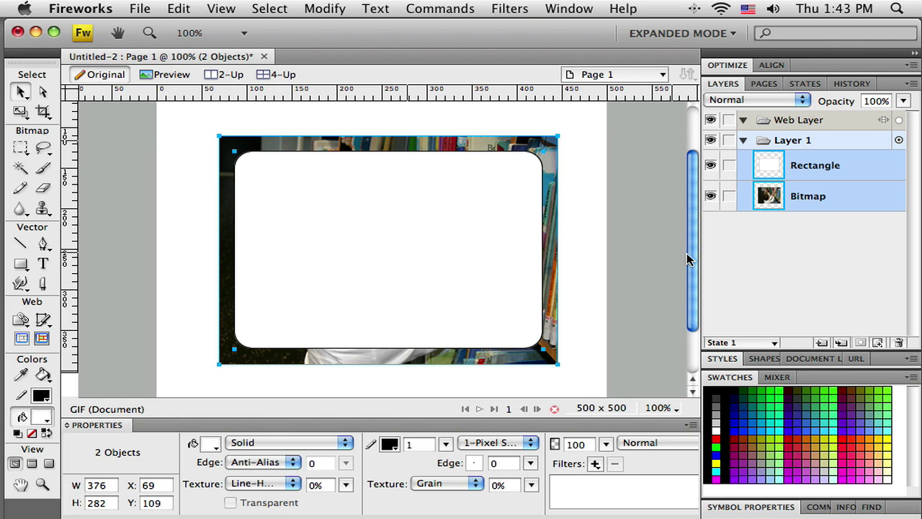
click(777, 260)
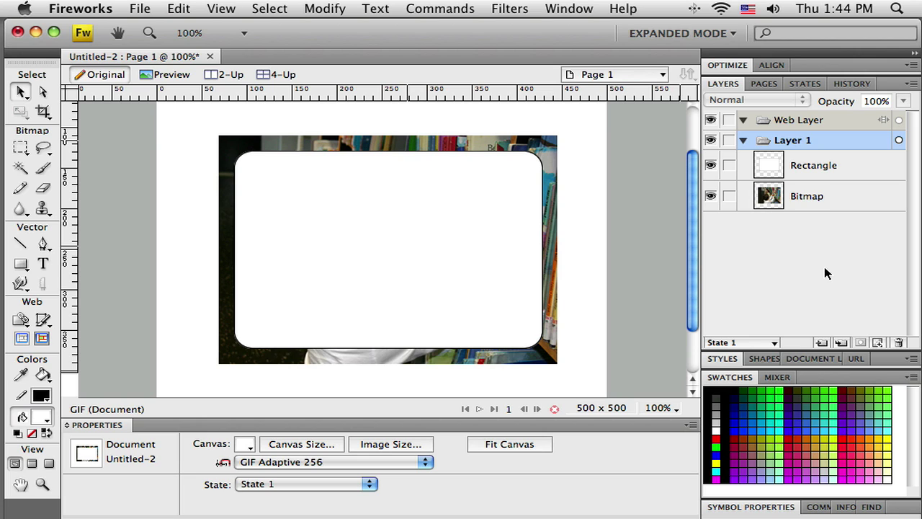
click(835, 171)
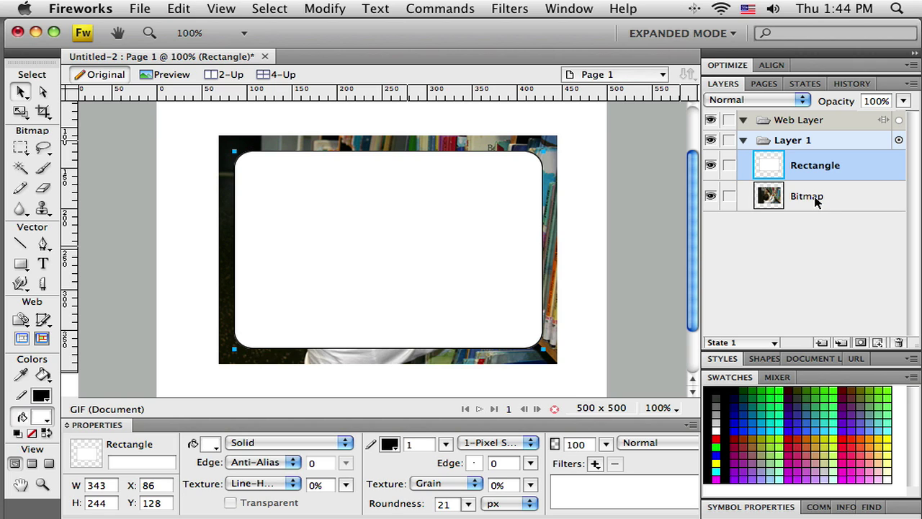
shift+click(816, 202)
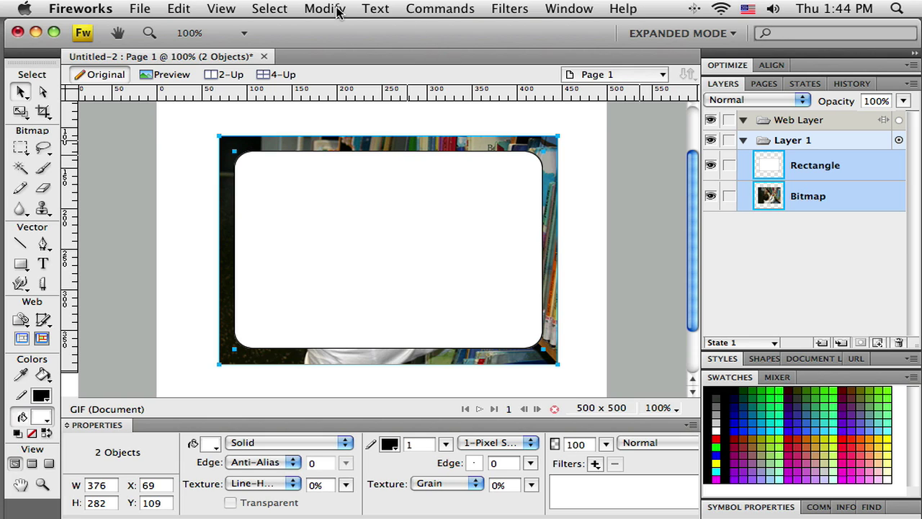
Apply Modify > Mask > Group as Mask to clip the photo to the rounded rectangle
click(337, 11)
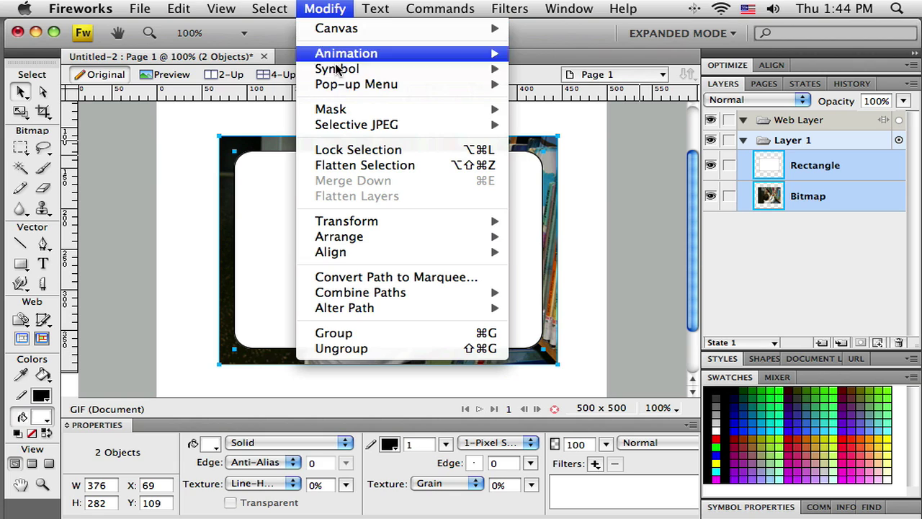
mouse_move(339, 112)
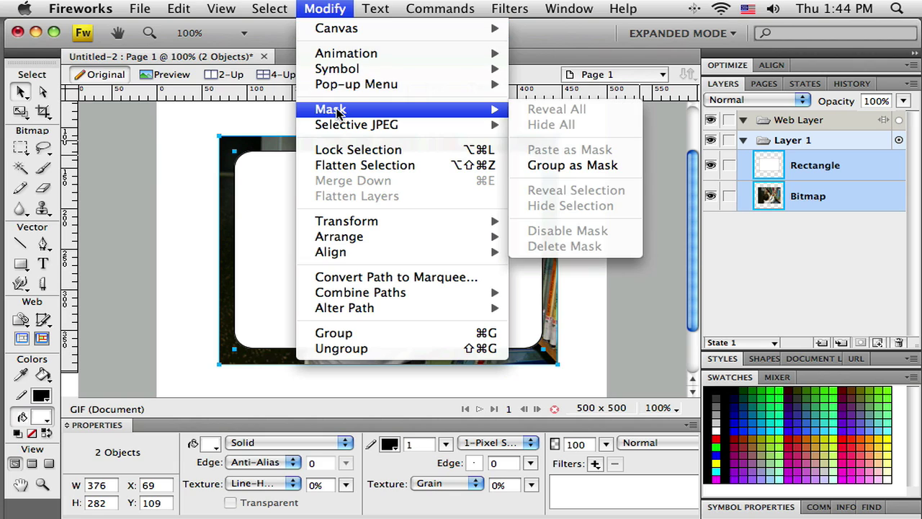
click(561, 167)
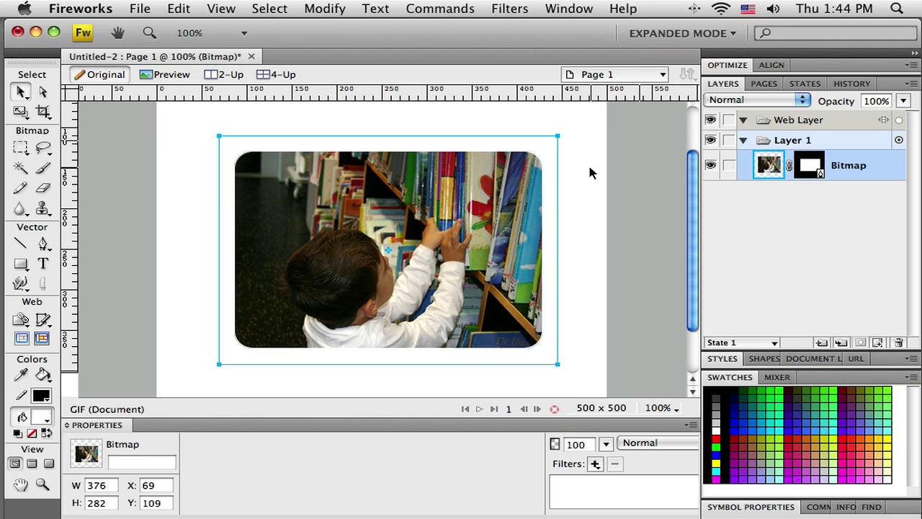
Shift the library image inside its rounded mask and reselect the masked photo
click(589, 166)
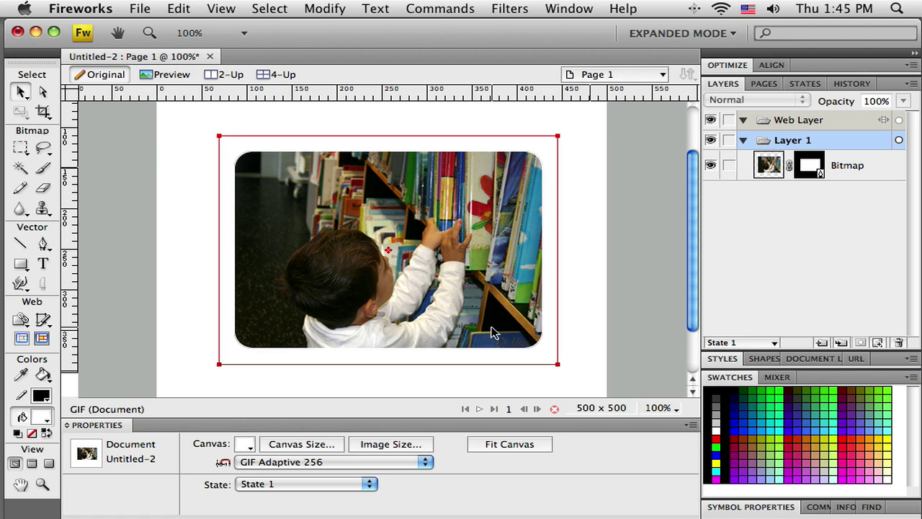
click(494, 331)
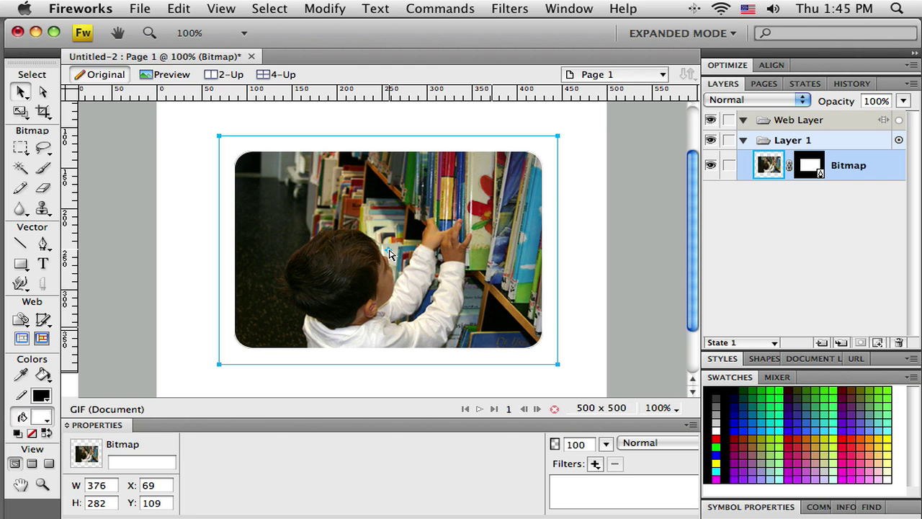
mouse_move(389, 251)
mouse_down()
mouse_move(396, 261)
mouse_move(393, 240)
mouse_move(378, 246)
mouse_move(387, 257)
mouse_move(410, 232)
mouse_move(406, 275)
mouse_move(417, 263)
mouse_move(402, 258)
mouse_up()
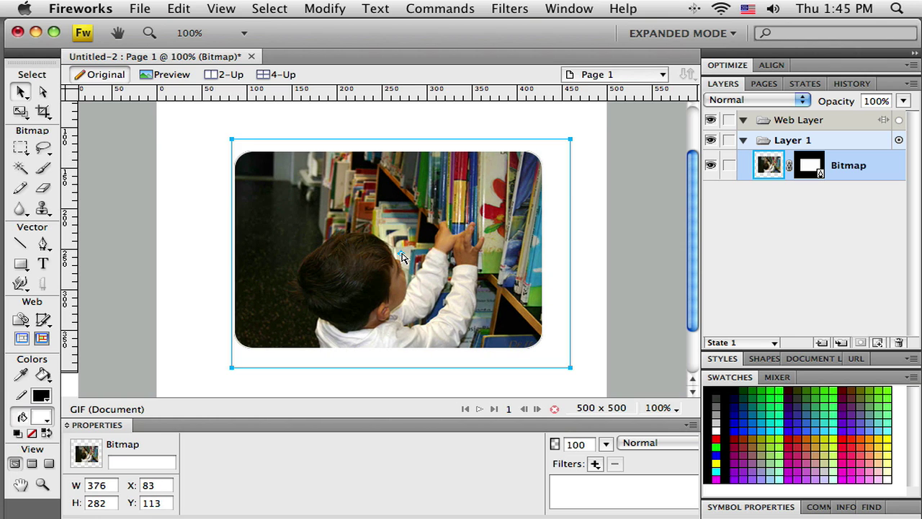
drag(195, 119, 620, 389)
key(Delete)
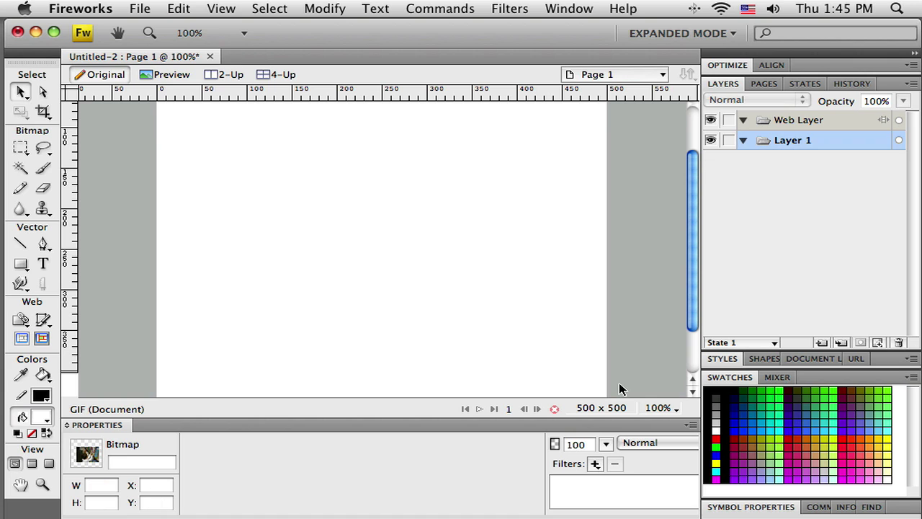
click(141, 9)
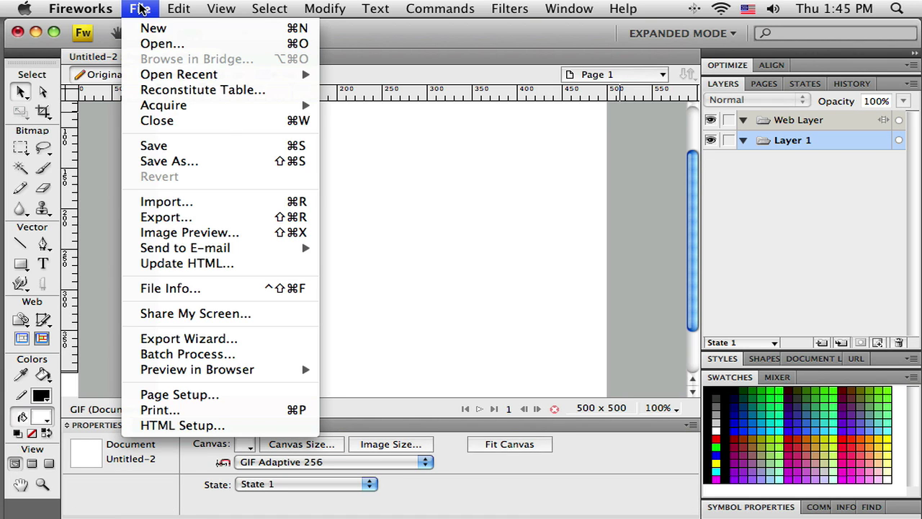
click(167, 207)
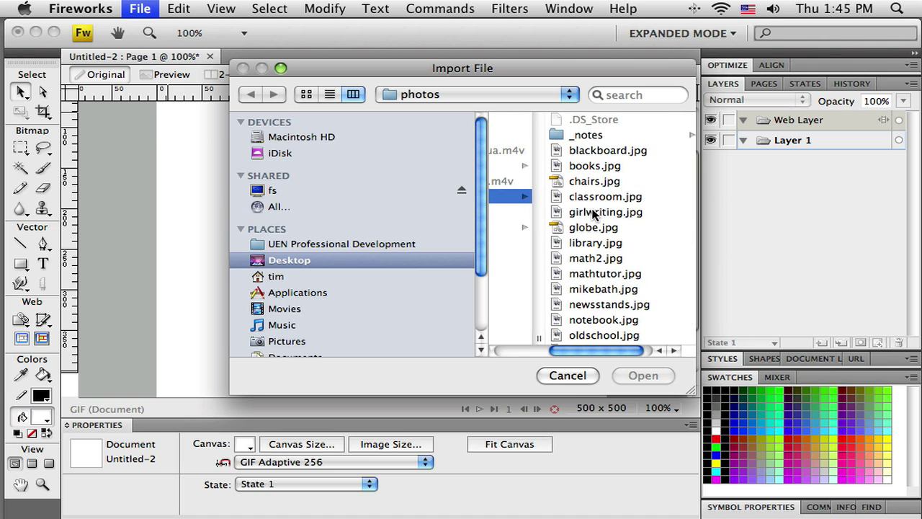
click(592, 212)
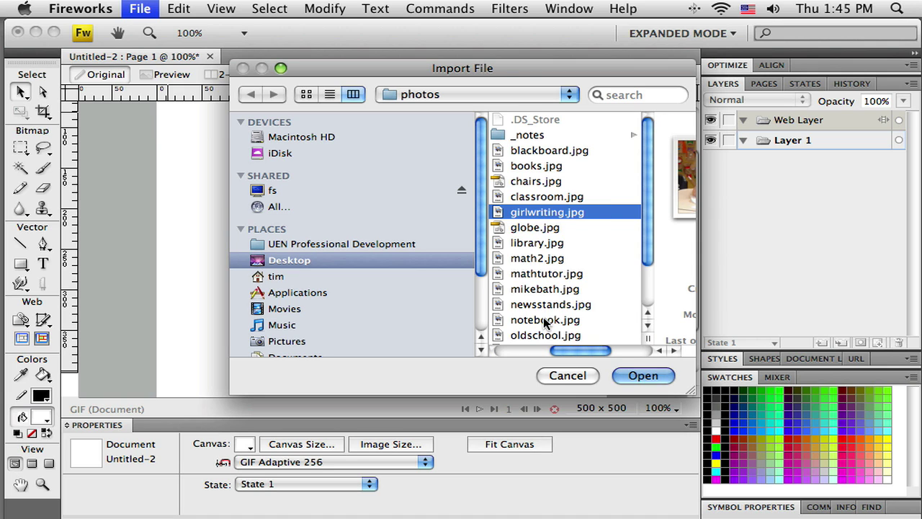
click(538, 229)
click(643, 376)
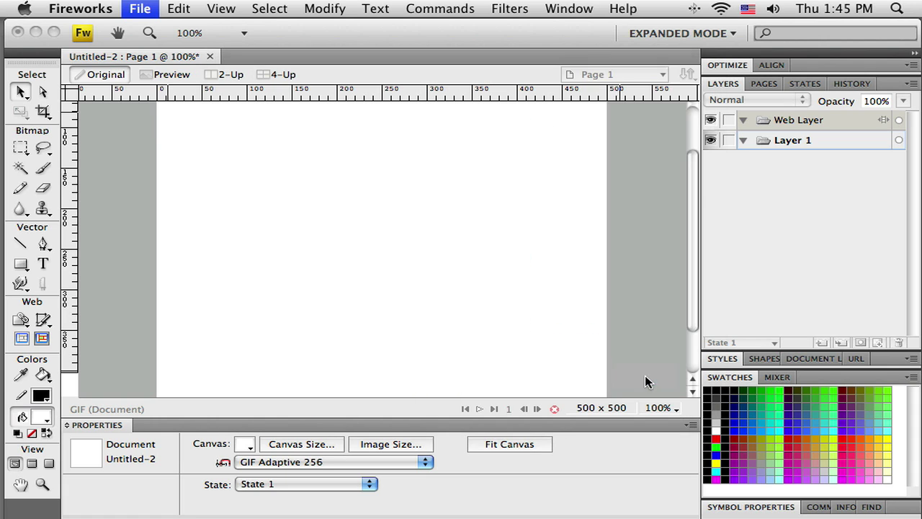
drag(191, 142, 502, 296)
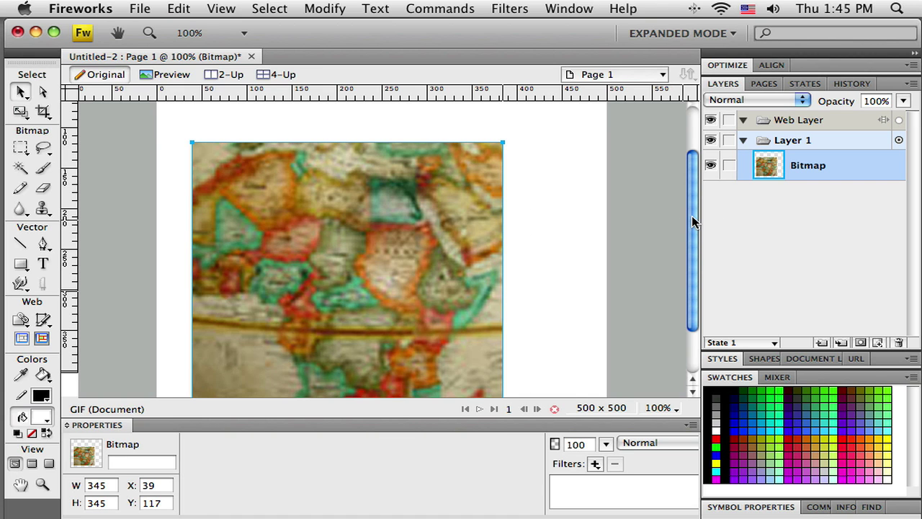
drag(694, 221, 694, 252)
key(Delete)
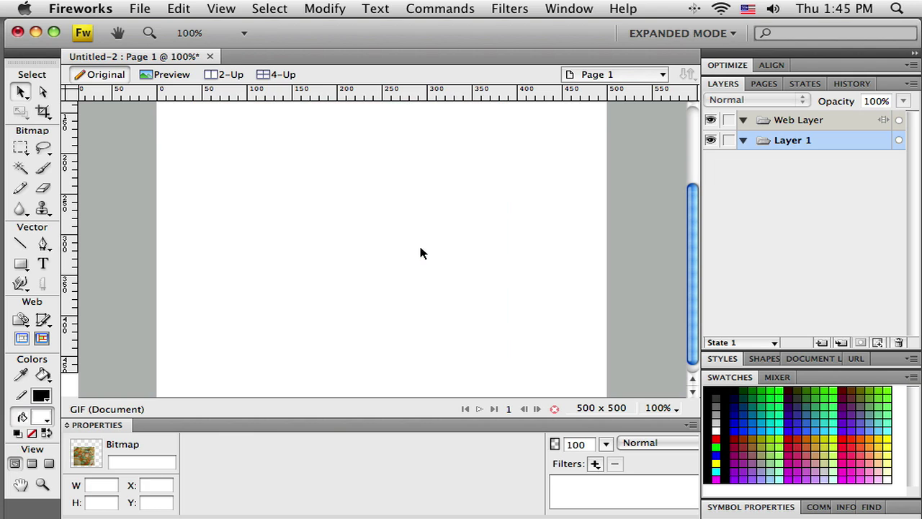
Import mathtutor.jpg, after previewing notebook.jpg in the import dialog
click(139, 10)
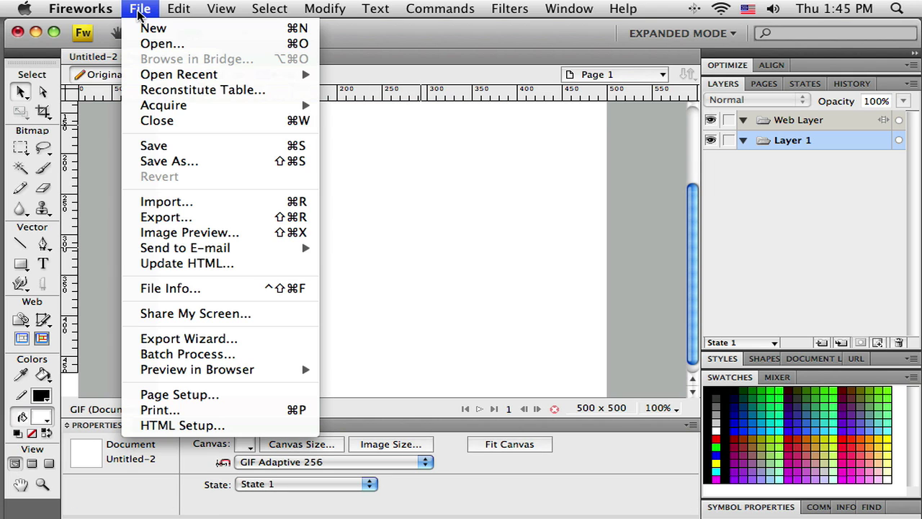
click(177, 204)
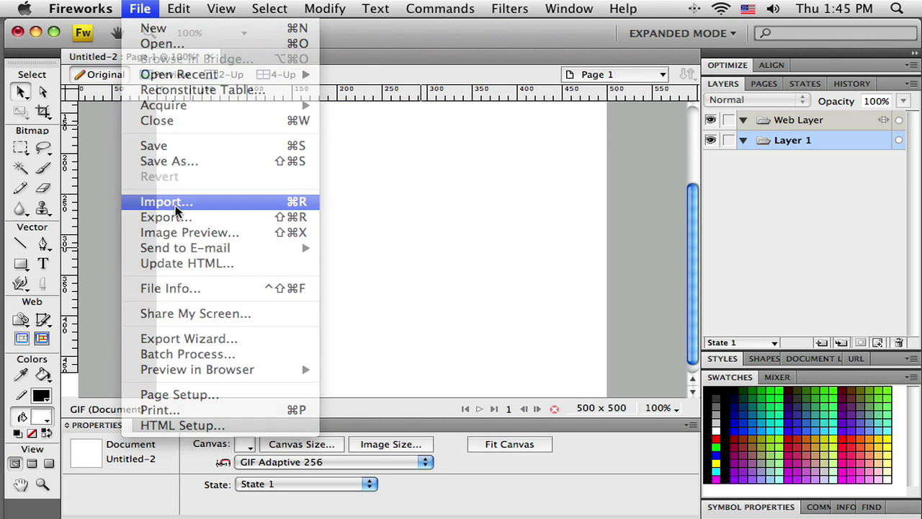
scroll(497, 228, right, 3)
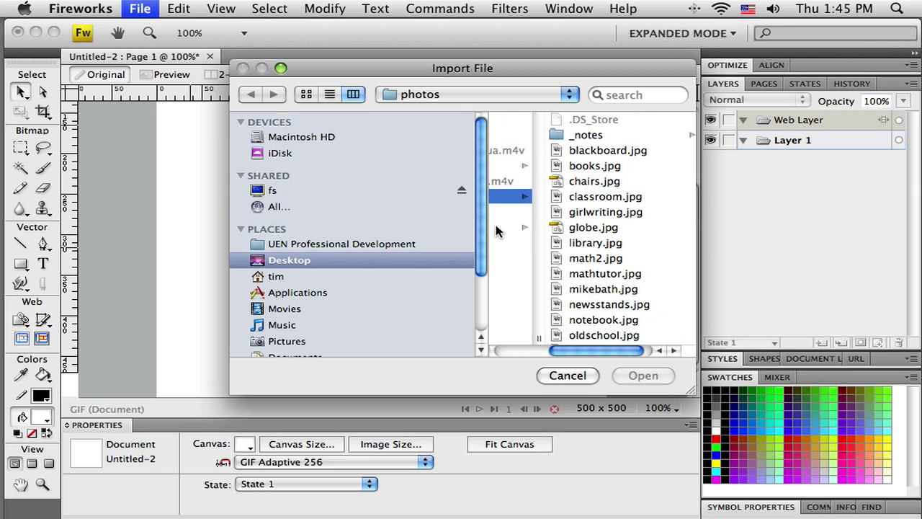
scroll(652, 308, down, 2)
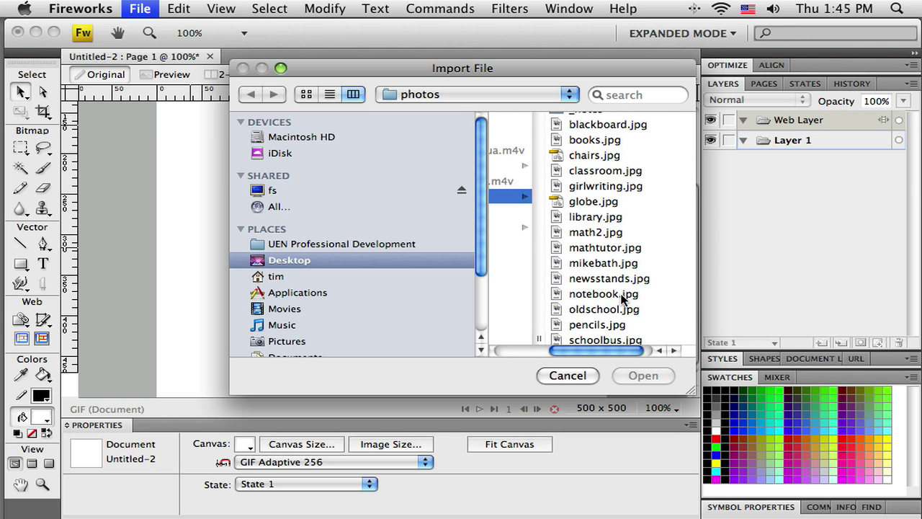
click(621, 295)
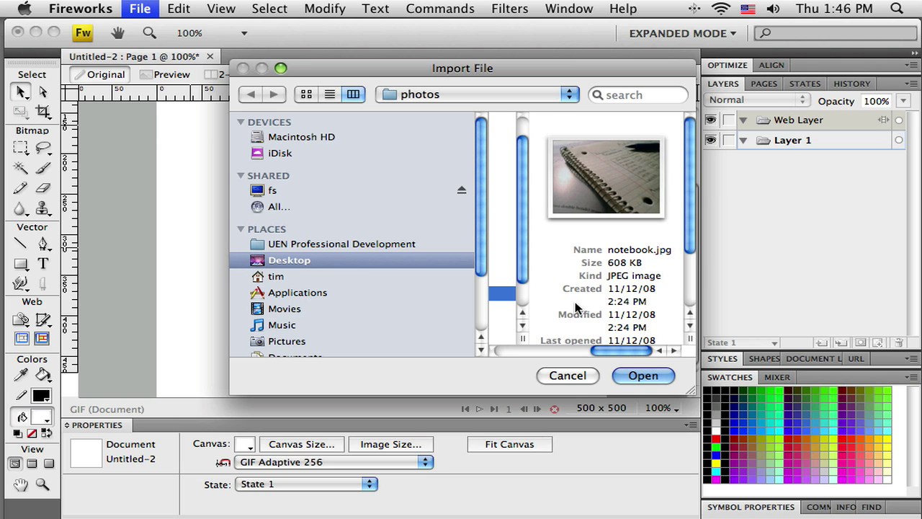
scroll(576, 308, left, 5)
scroll(609, 283, right, 3)
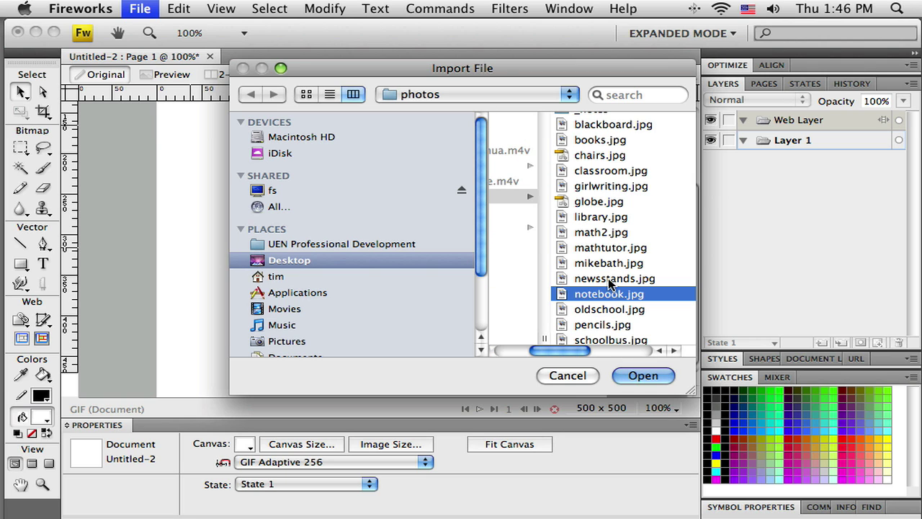
scroll(624, 324, down, 2)
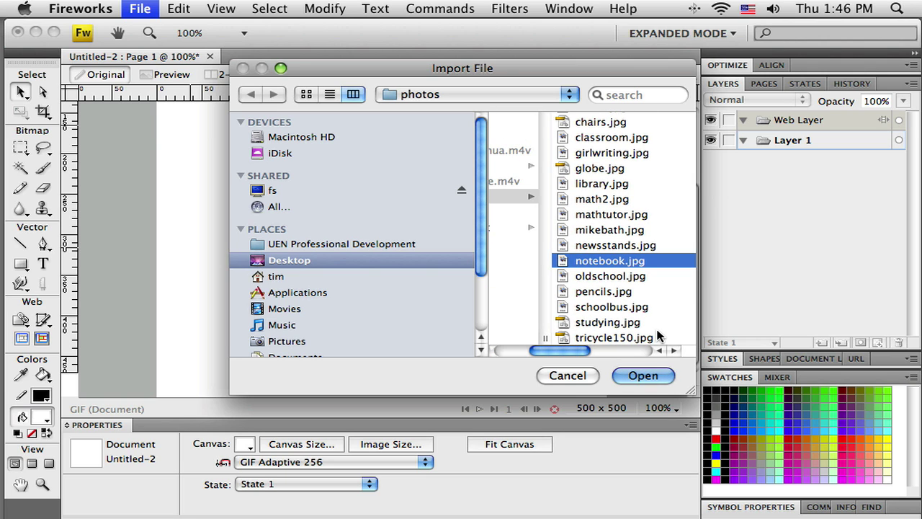
click(614, 215)
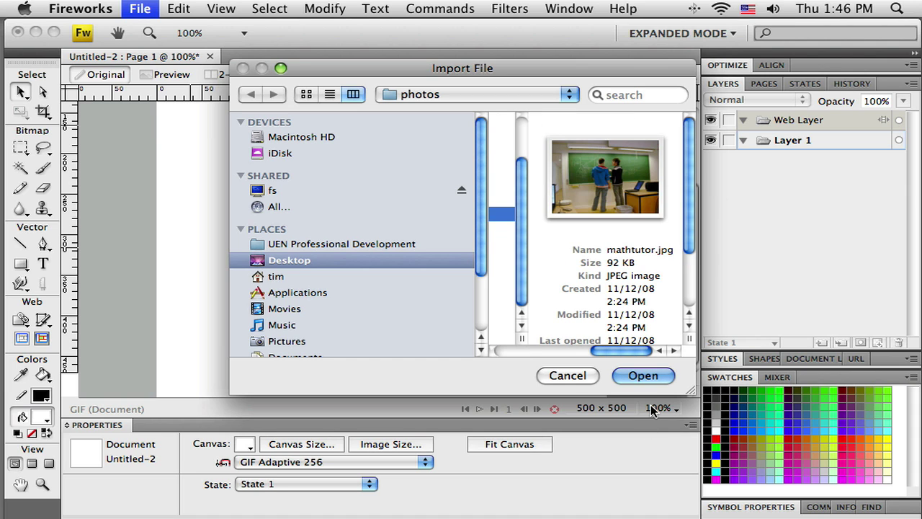
click(650, 375)
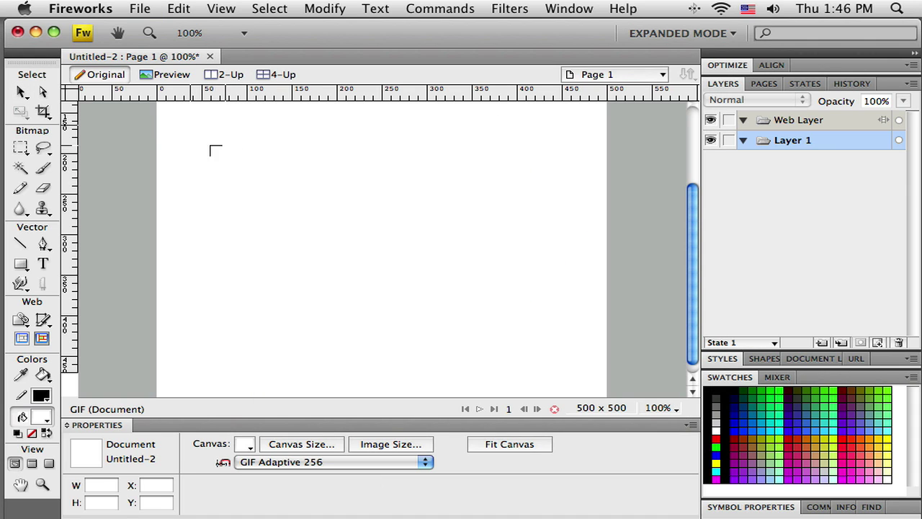
Place the photo on the page at 399 × 299 and move it to X 58, Y 168
drag(193, 140, 553, 330)
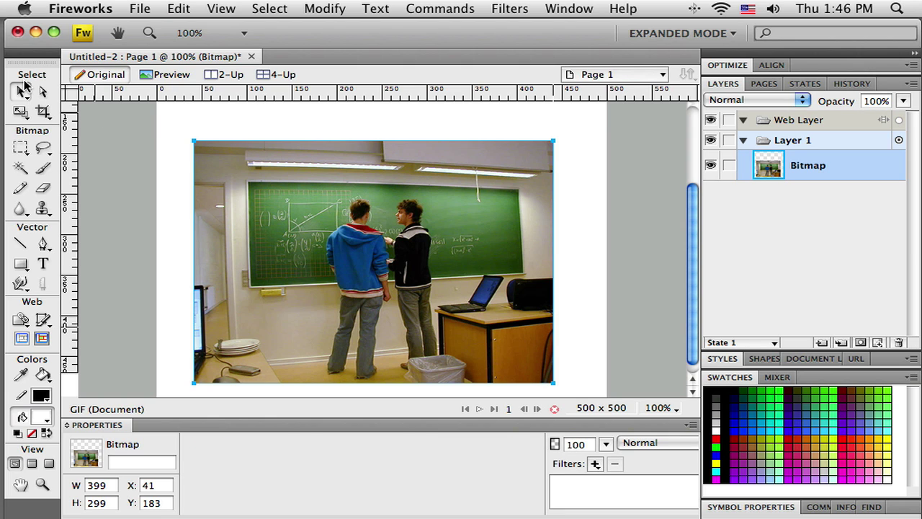
drag(439, 314, 451, 303)
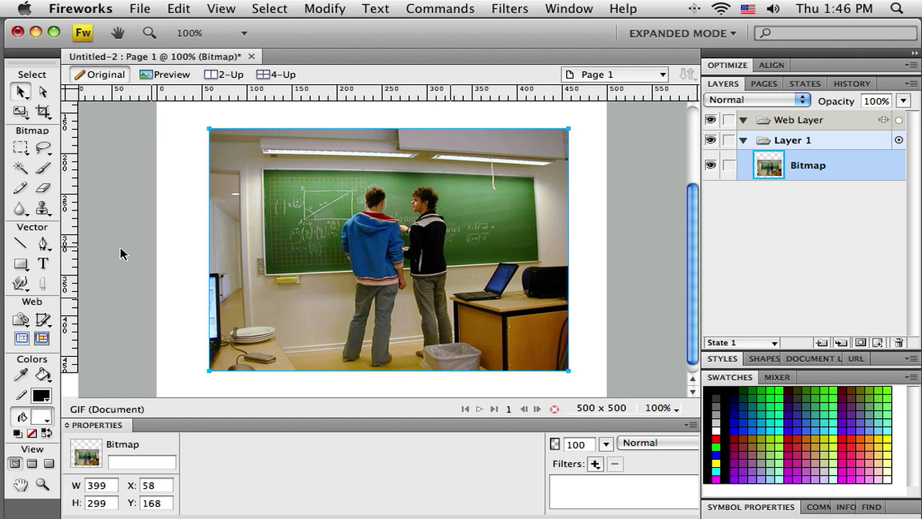
click(22, 266)
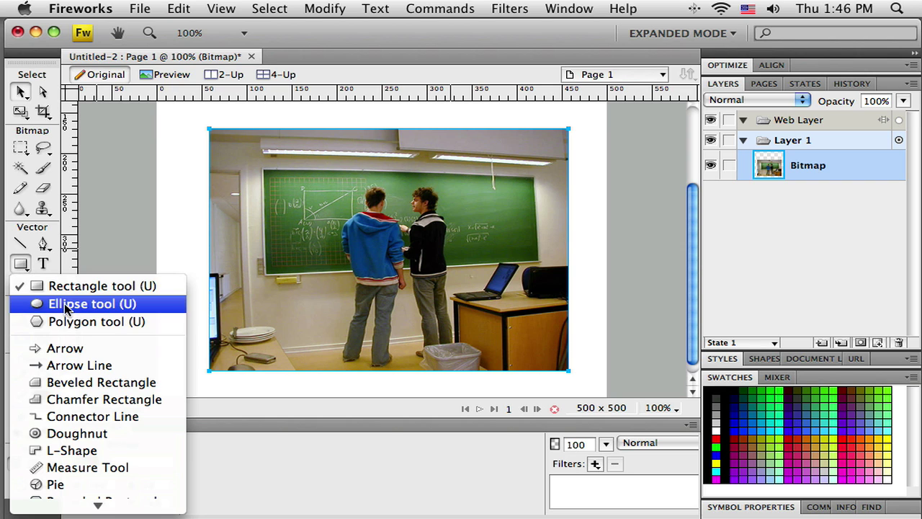
Draw a white circle over the photo, replacing the first attempt
click(66, 307)
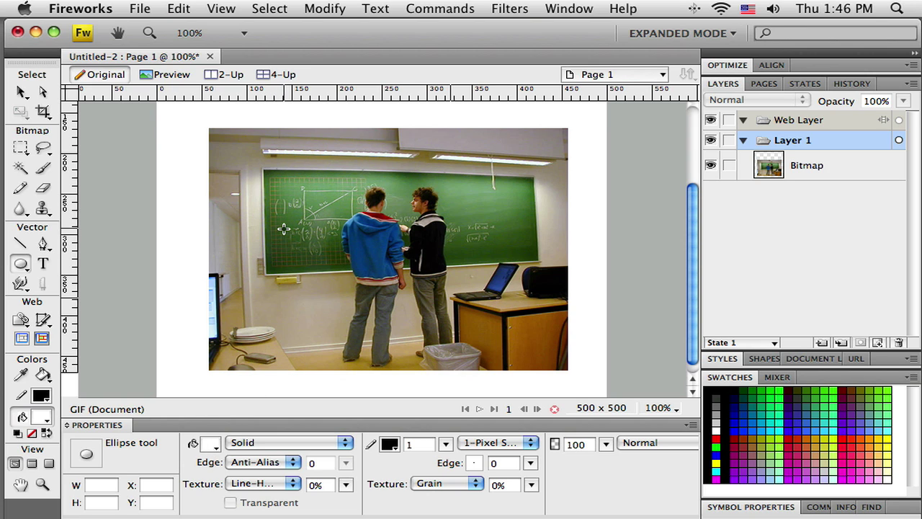
drag(267, 184, 403, 342)
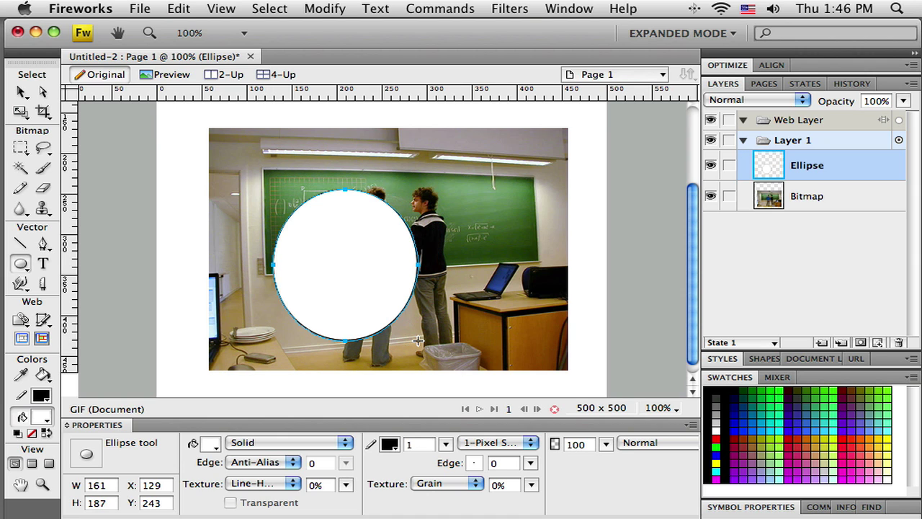
key(Delete)
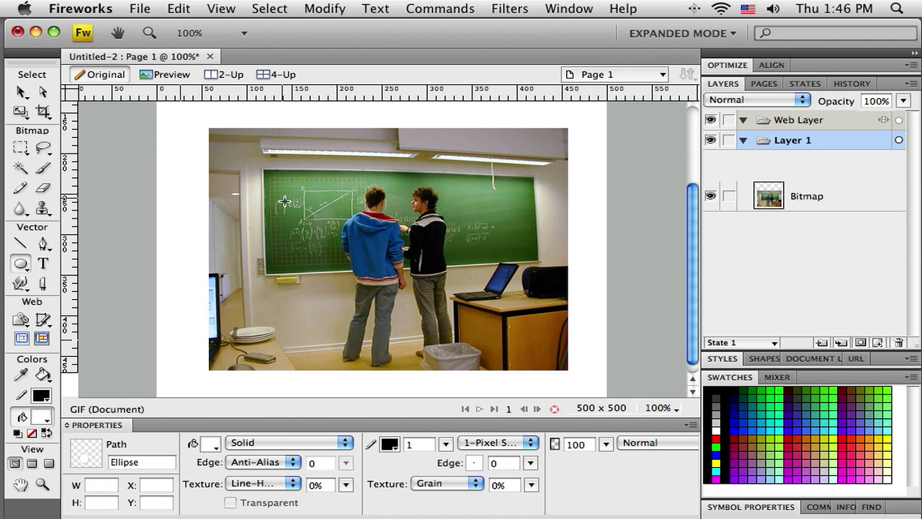
drag(289, 181, 447, 318)
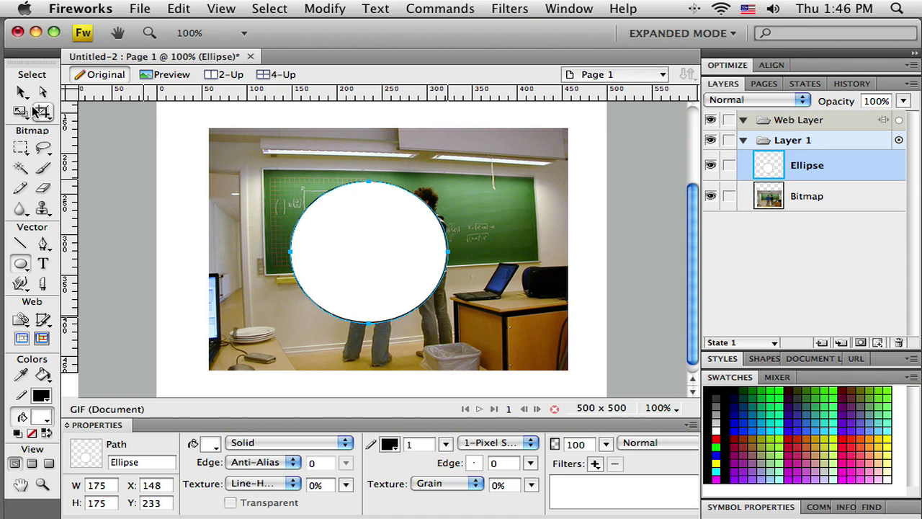
key(v)
drag(385, 280, 410, 265)
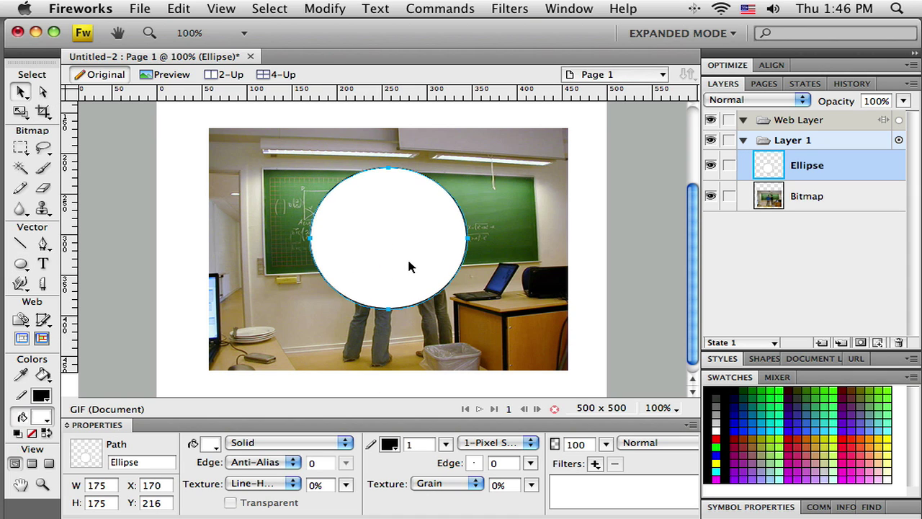
Remove the circle's outline, nudge it to X 170, Y 204, and select it with the photo
click(390, 444)
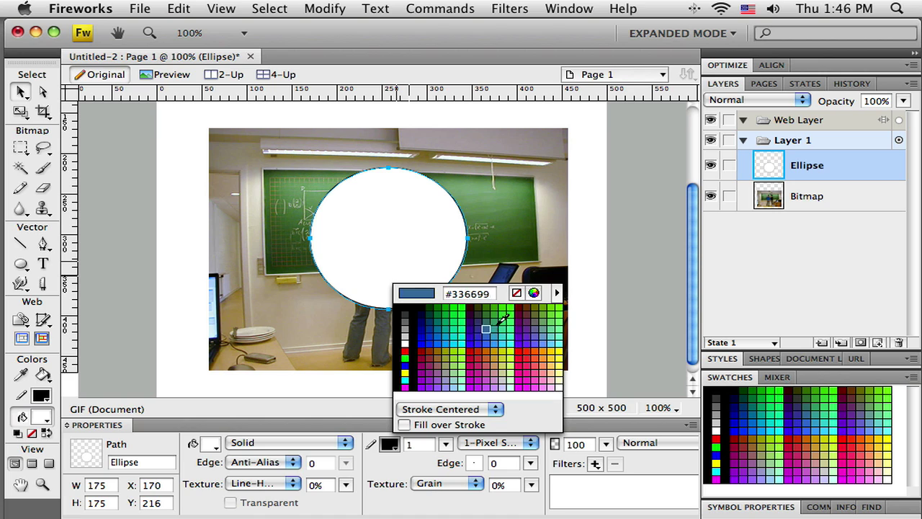
click(515, 293)
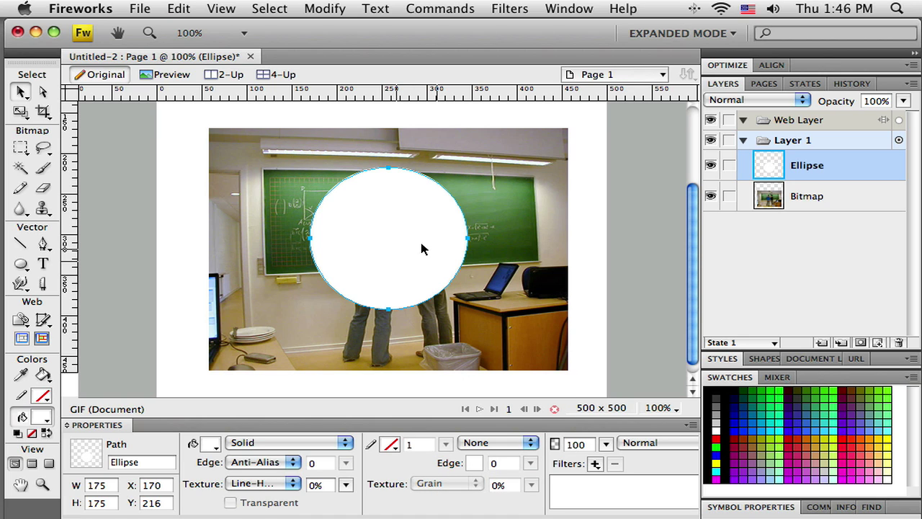
mouse_move(389, 237)
mouse_down()
mouse_move(397, 225)
mouse_move(393, 239)
mouse_up()
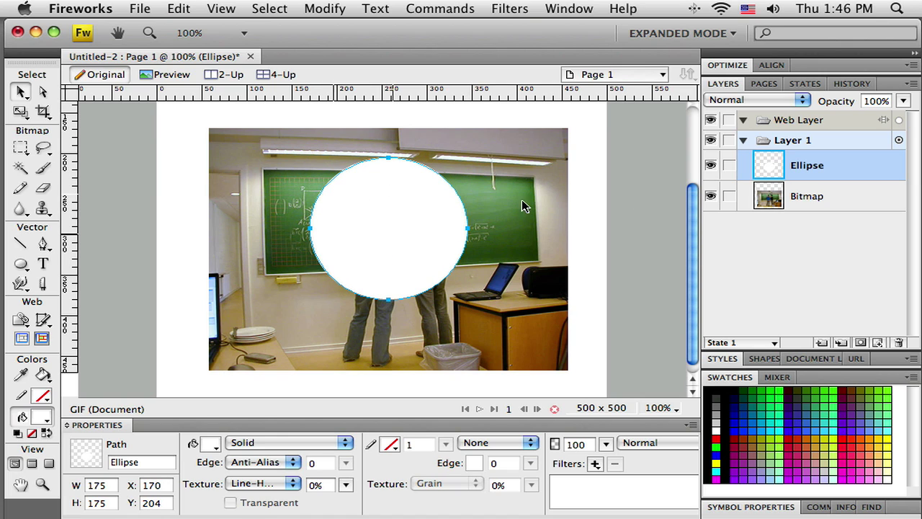
shift+click(827, 195)
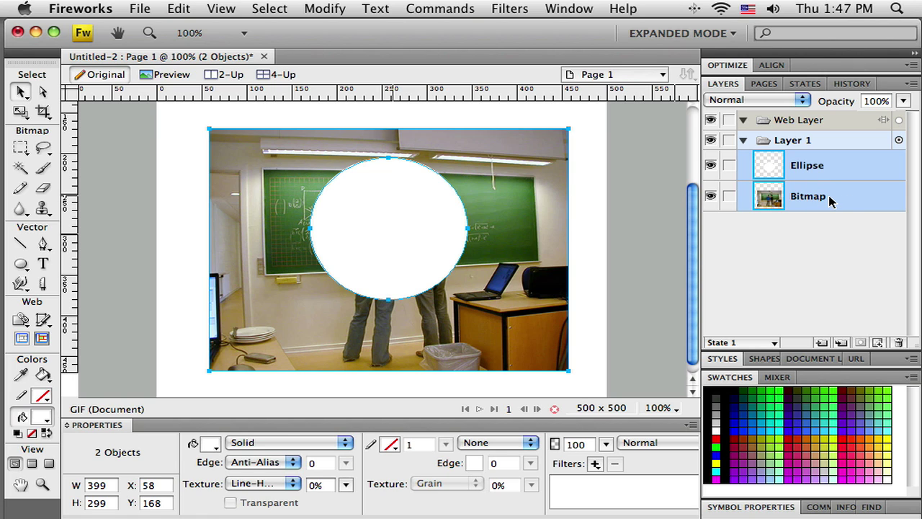
Apply Modify > Mask > Group as Mask to clip the classroom photo to the white ellipse, then deselect
click(321, 10)
mouse_move(347, 112)
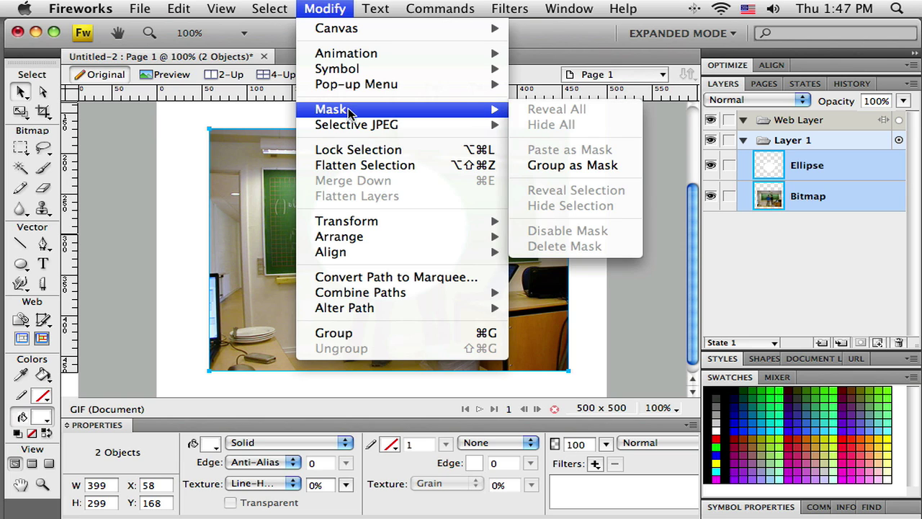
click(547, 164)
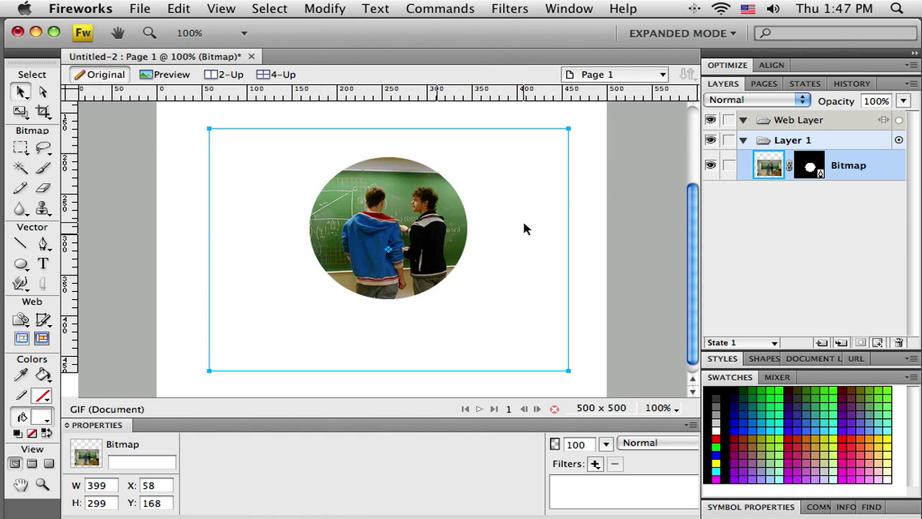
click(595, 223)
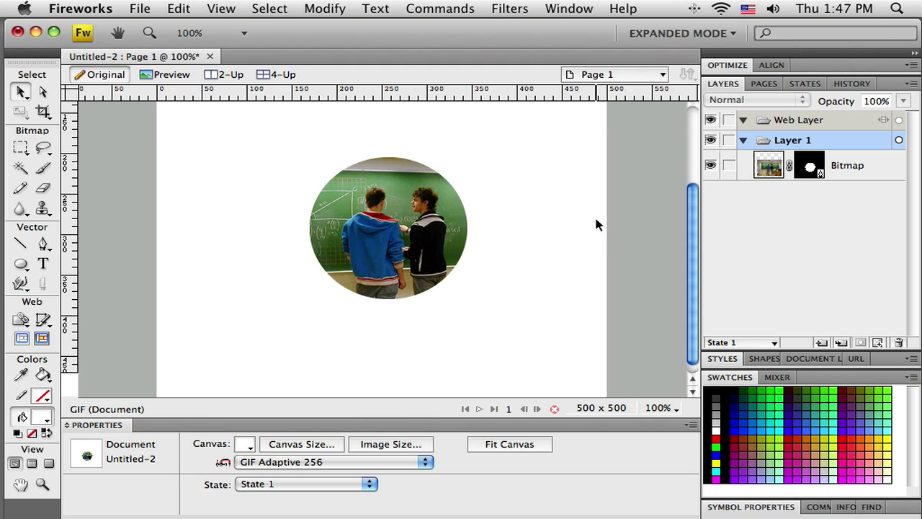
Shift the classroom photo inside the oval mask to reframe it
click(450, 228)
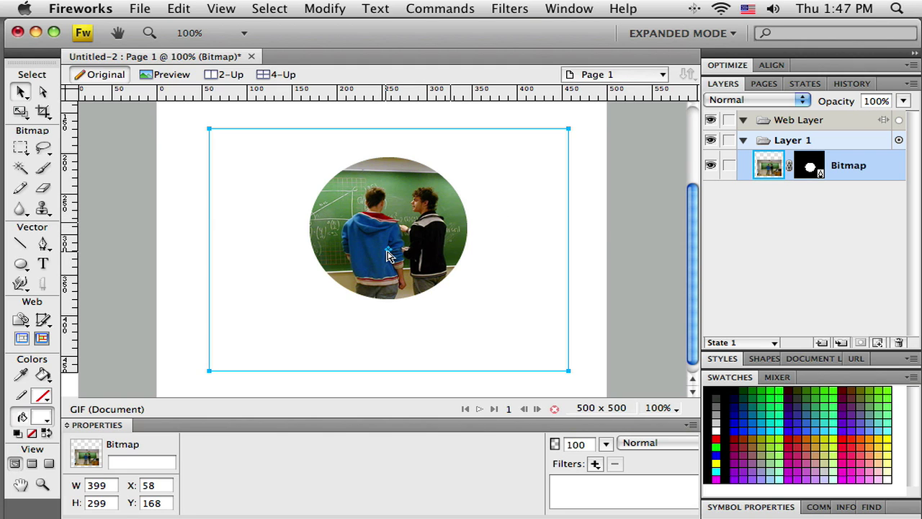
drag(389, 255, 367, 234)
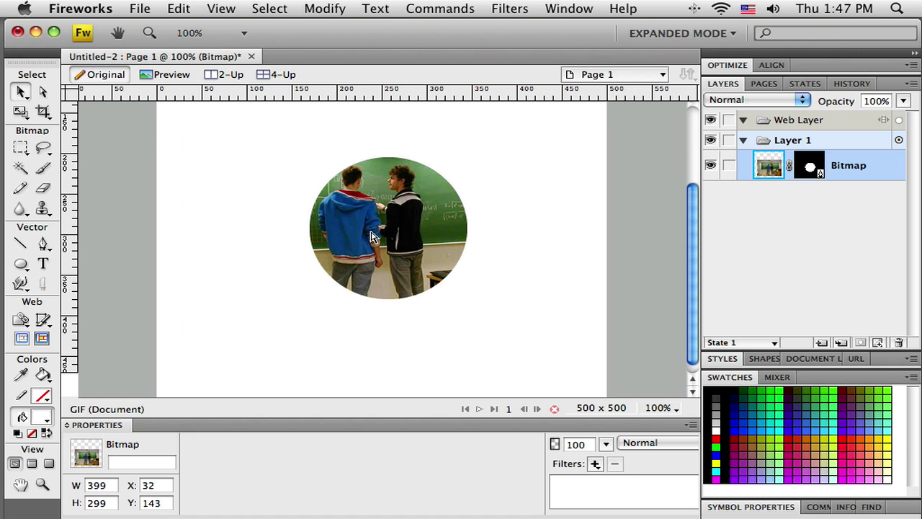
click(622, 240)
Reposition the oval-clipped photo toward the lower right, its bitmap ending at X 182, Y 243
mouse_move(442, 240)
mouse_down()
mouse_move(558, 303)
mouse_move(478, 212)
mouse_move(362, 216)
mouse_move(475, 306)
mouse_move(528, 239)
mouse_move(427, 232)
mouse_up()
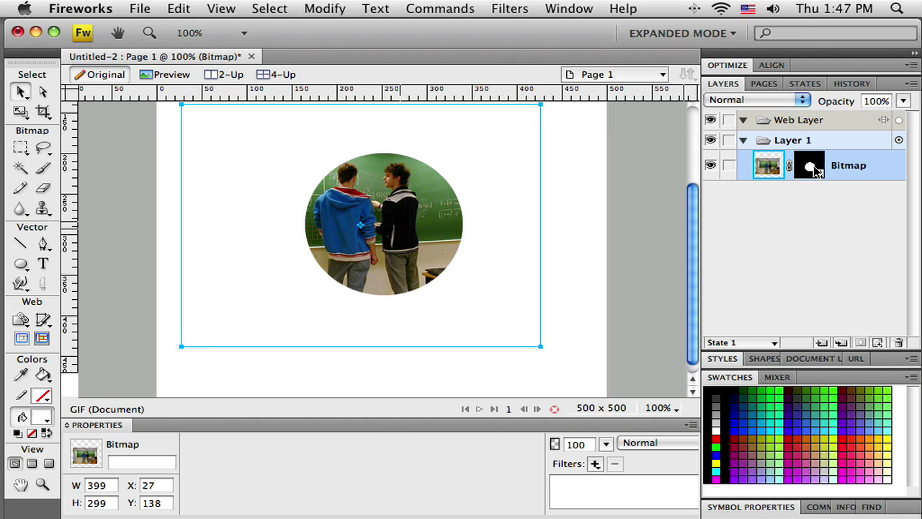
click(556, 239)
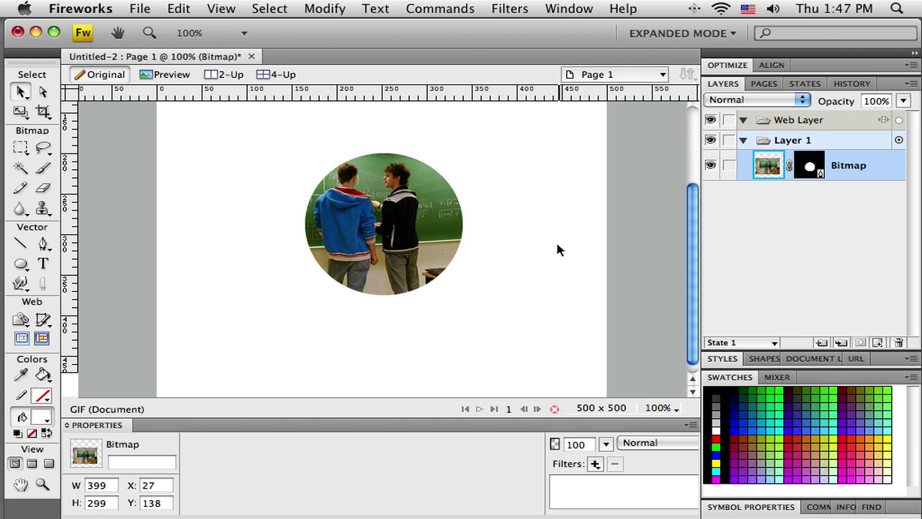
click(425, 214)
drag(425, 214, 467, 247)
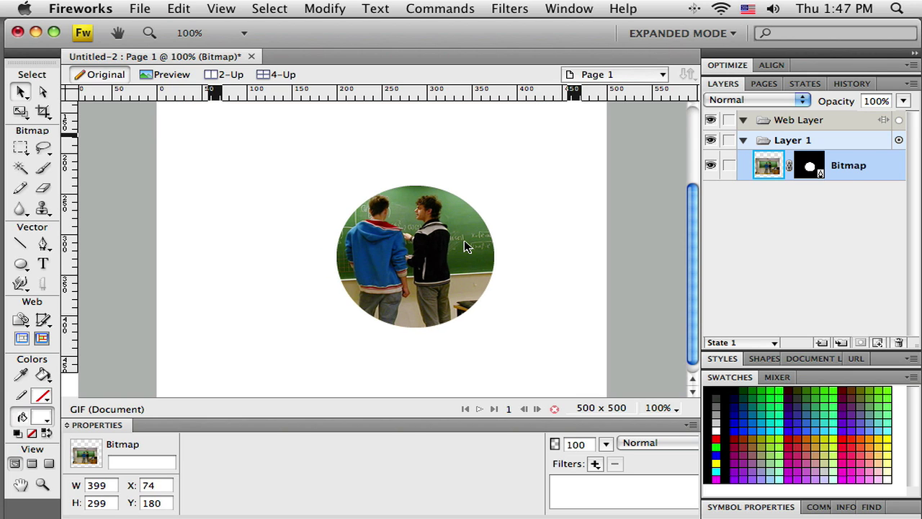
drag(402, 264, 418, 264)
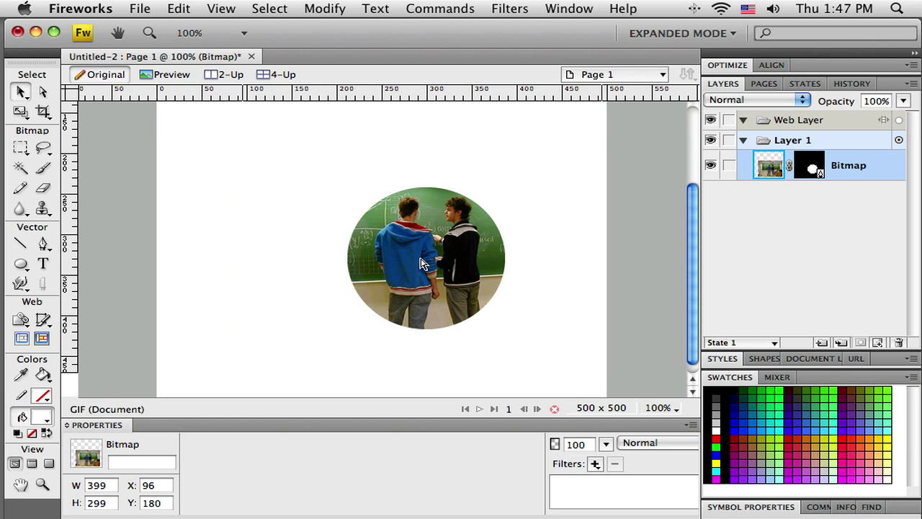
click(623, 223)
drag(440, 222, 517, 268)
drag(689, 251, 695, 257)
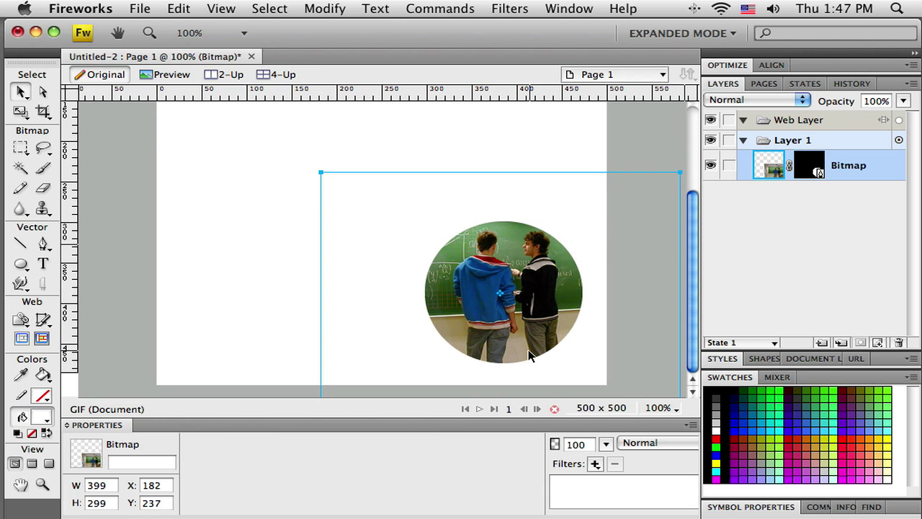
drag(528, 325, 529, 282)
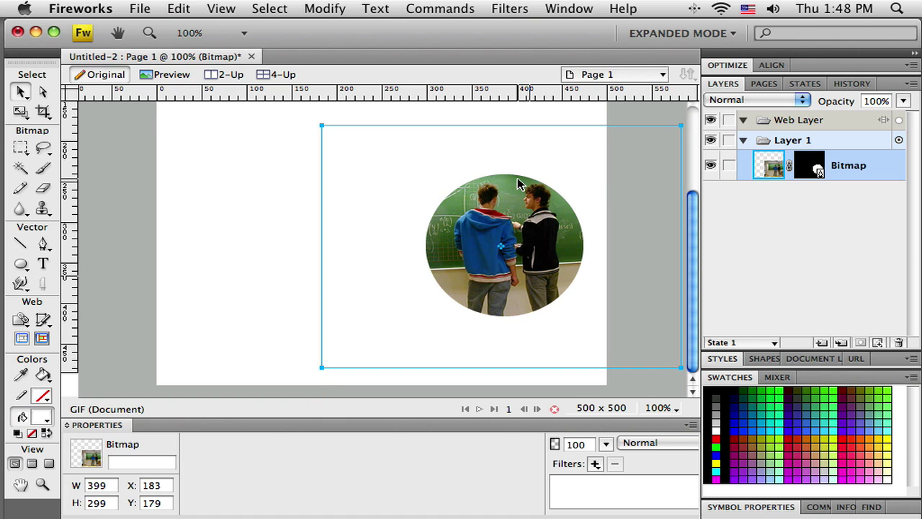
drag(514, 193, 514, 244)
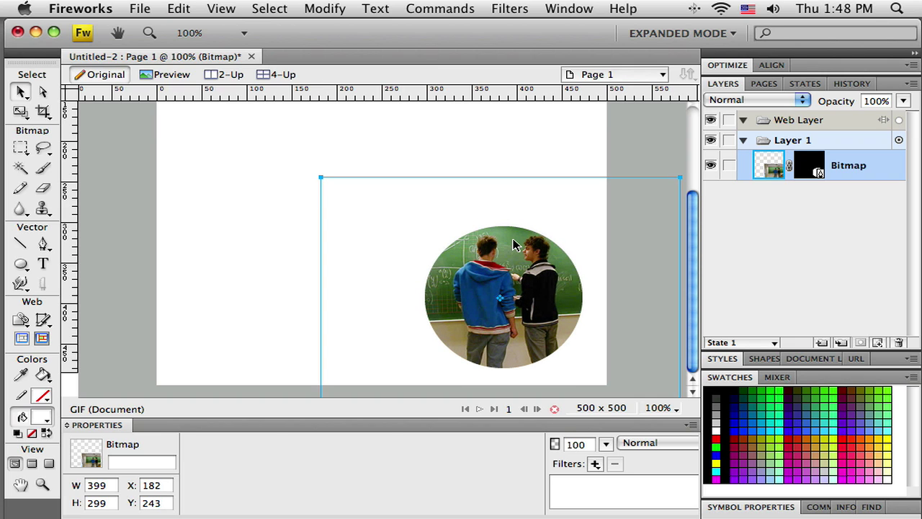